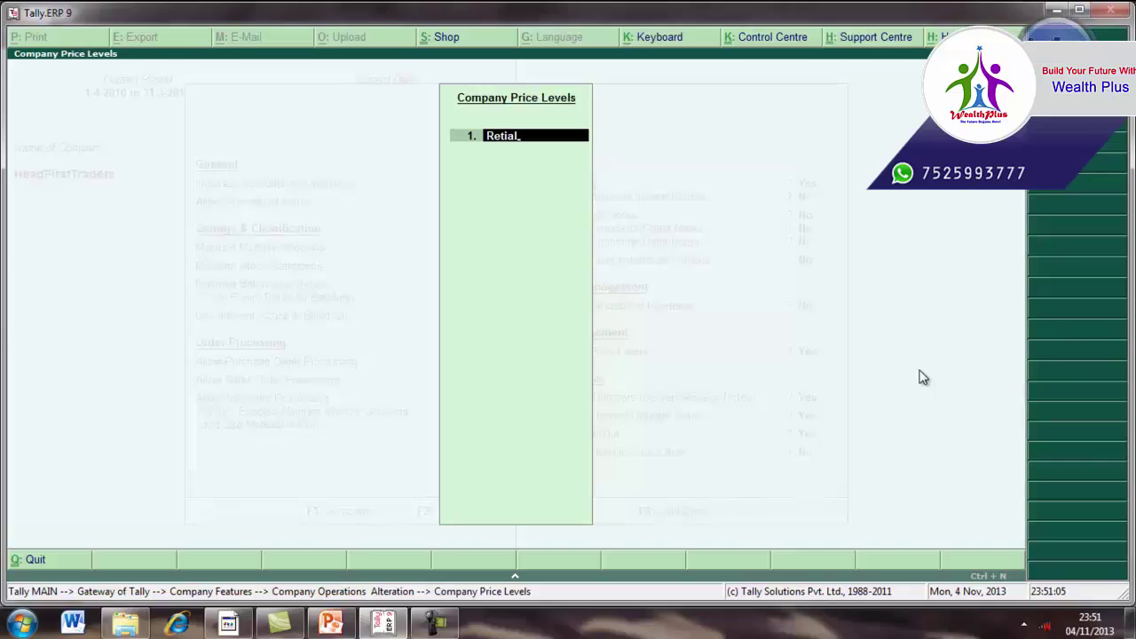
# - Define the company price levels Retail, Whole and Dist, correcting the misspelled first entry
pyautogui.press('BackSpace')
pyautogui.press('BackSpace')
pyautogui.write('ail')
pyautogui.press('Return')
pyautogui.write('Whole')
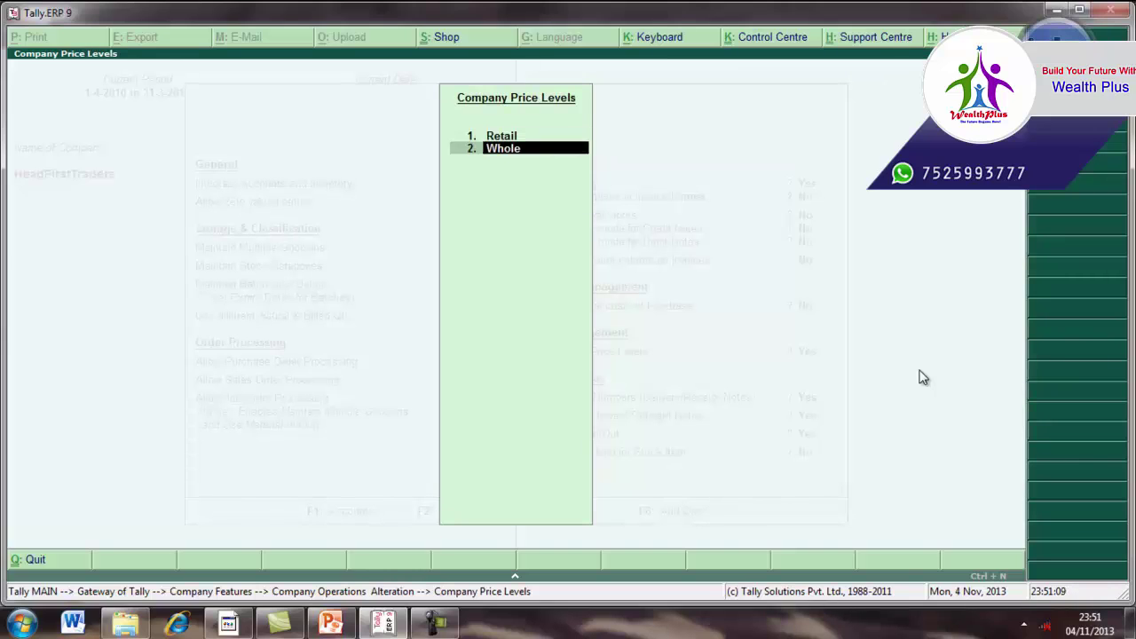
pyautogui.press('Return')
pyautogui.write('Dist.')
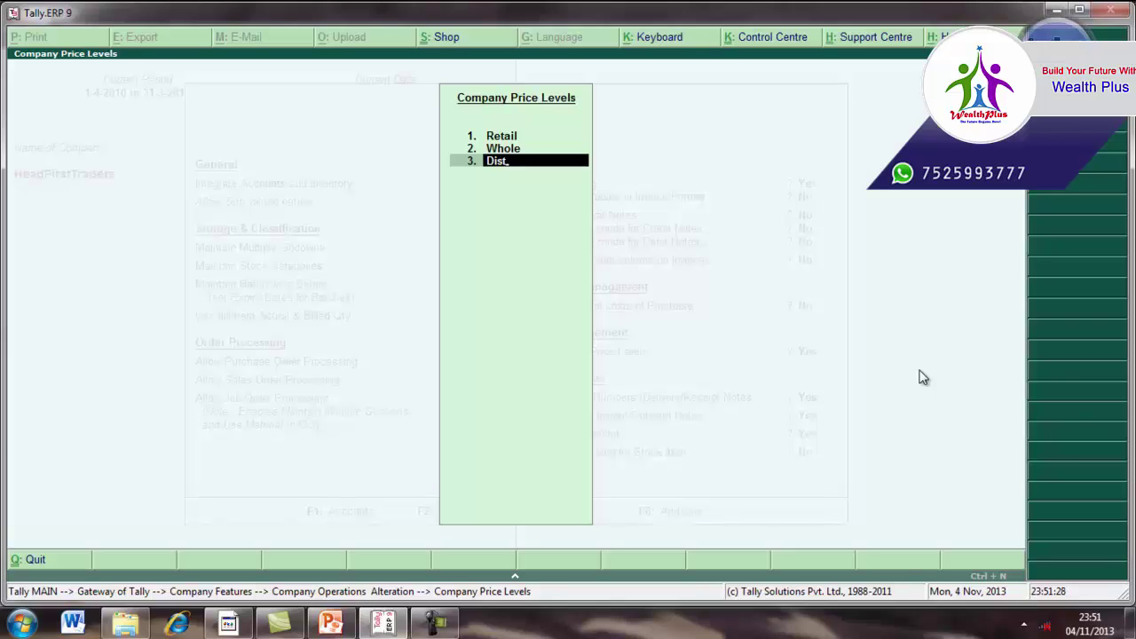
pyautogui.press('Return')
pyautogui.press('Return')
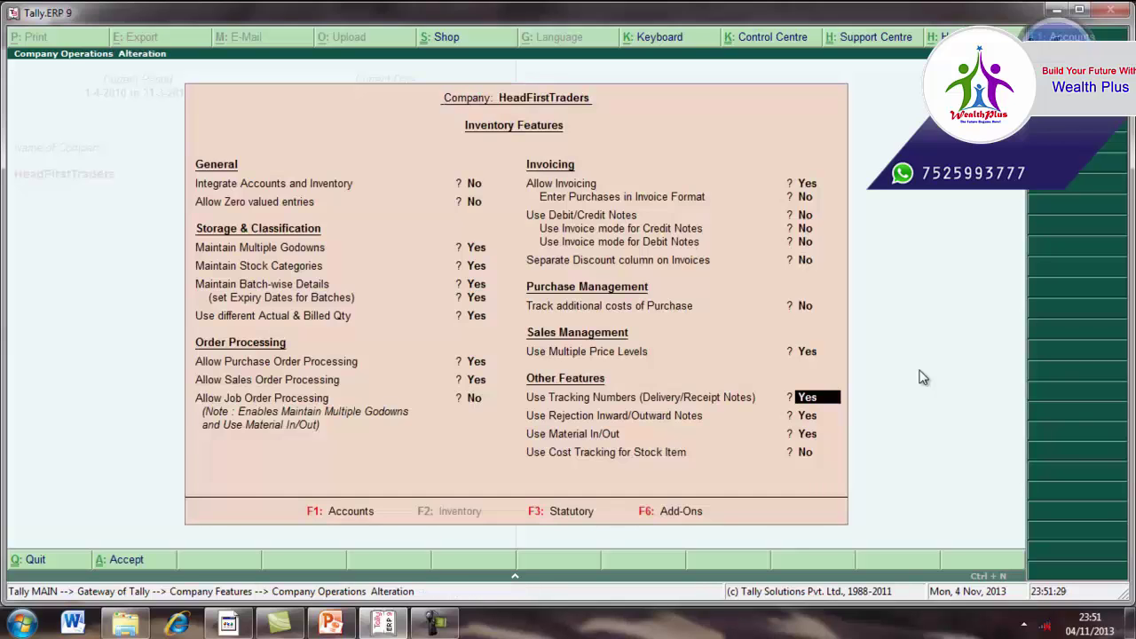
# - Accept the remaining inventory features as set, save them and return to the Gateway of Tally
pyautogui.press('Return')
pyautogui.press('Return')
pyautogui.press('Return')
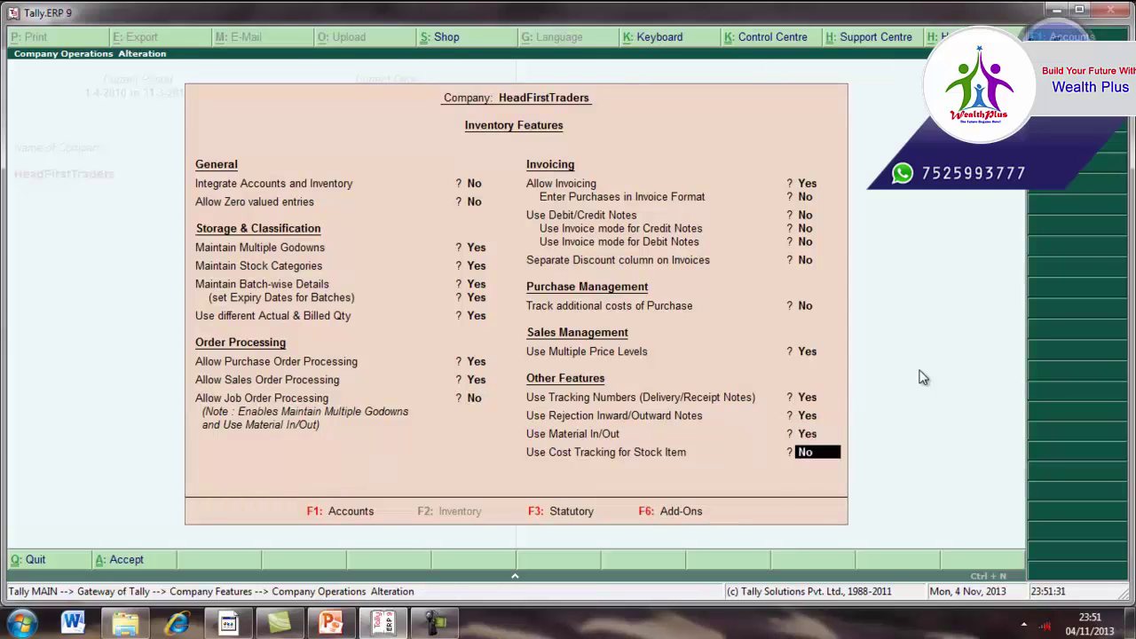
pyautogui.press('Return')
pyautogui.press('Return')
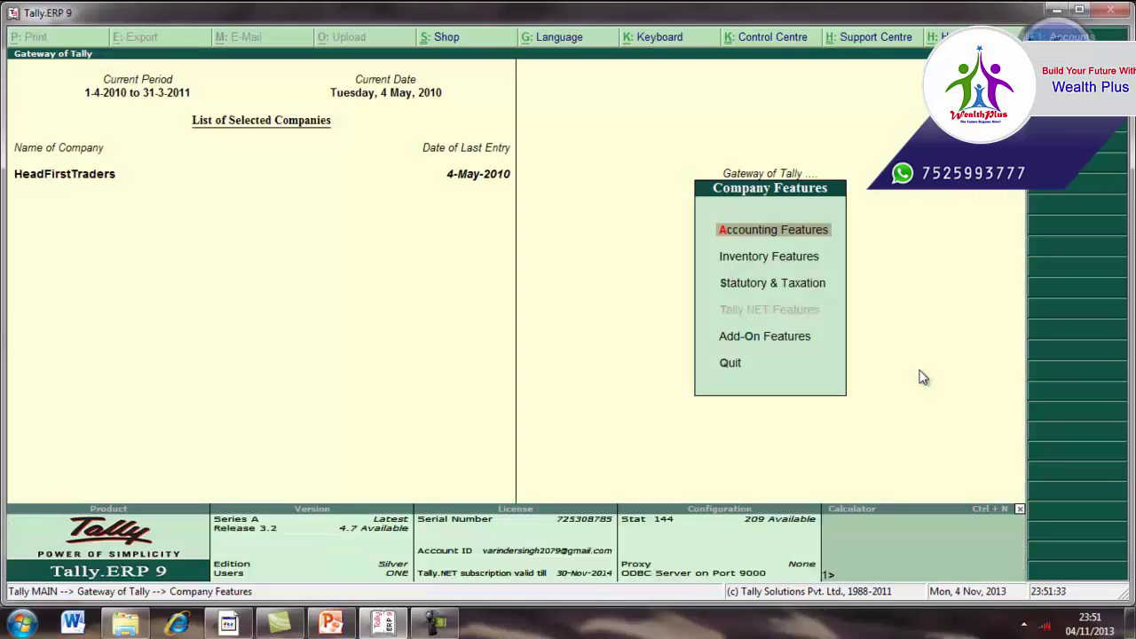
pyautogui.press('Escape')
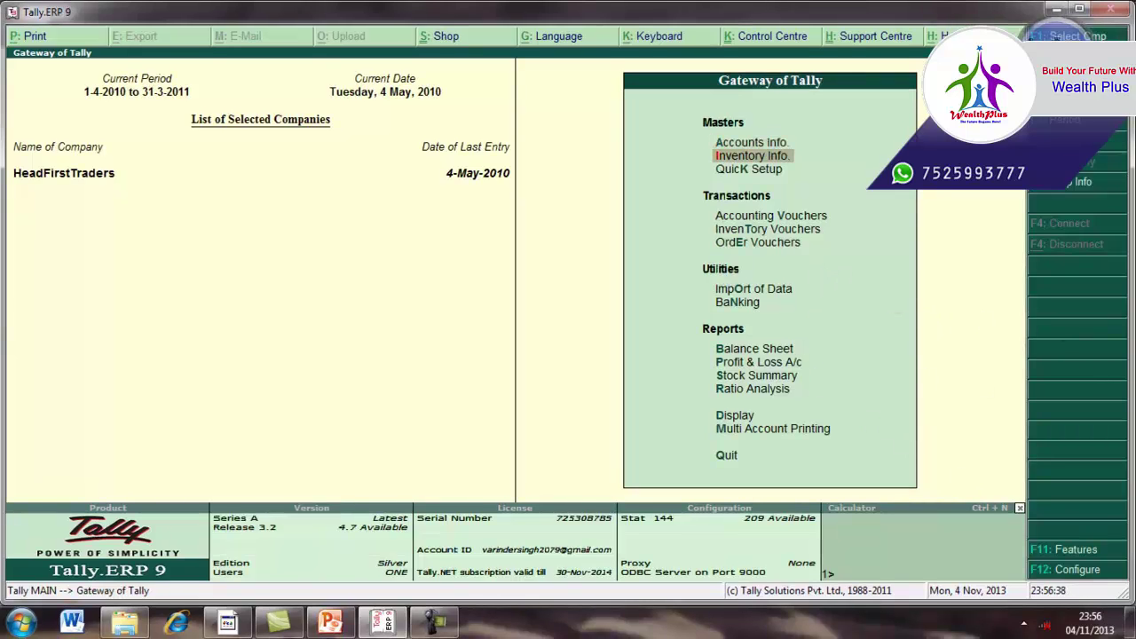
# - Open the Price List options within the inventory masters
pyautogui.press('Return')
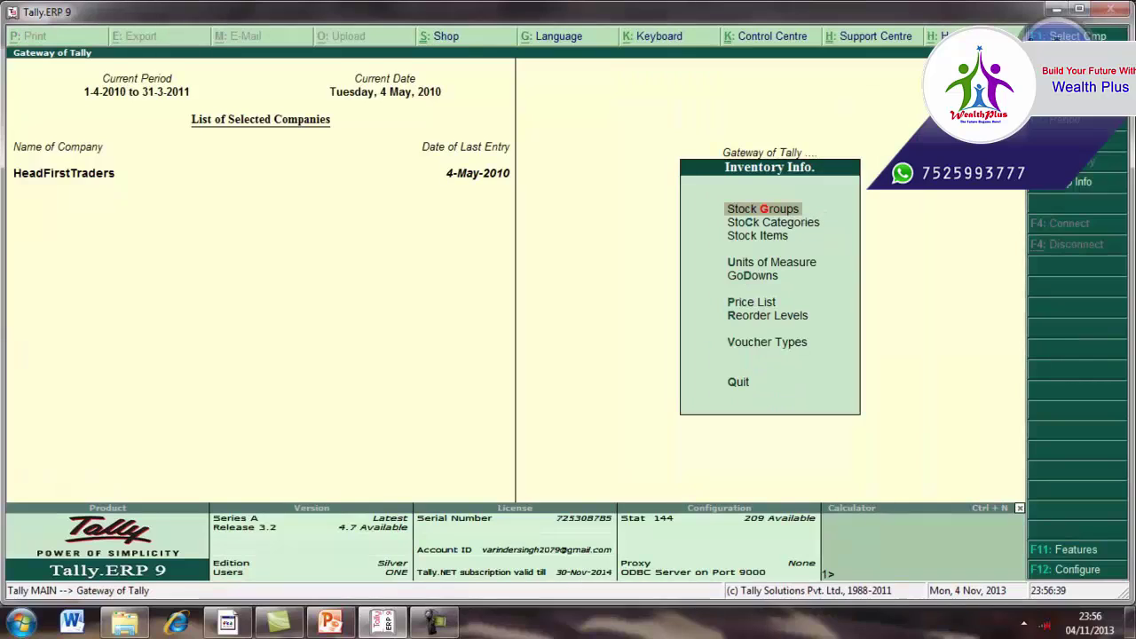
pyautogui.press('Down')
pyautogui.press('Down')
pyautogui.press('Down')
pyautogui.press('Down')
pyautogui.press('Down')
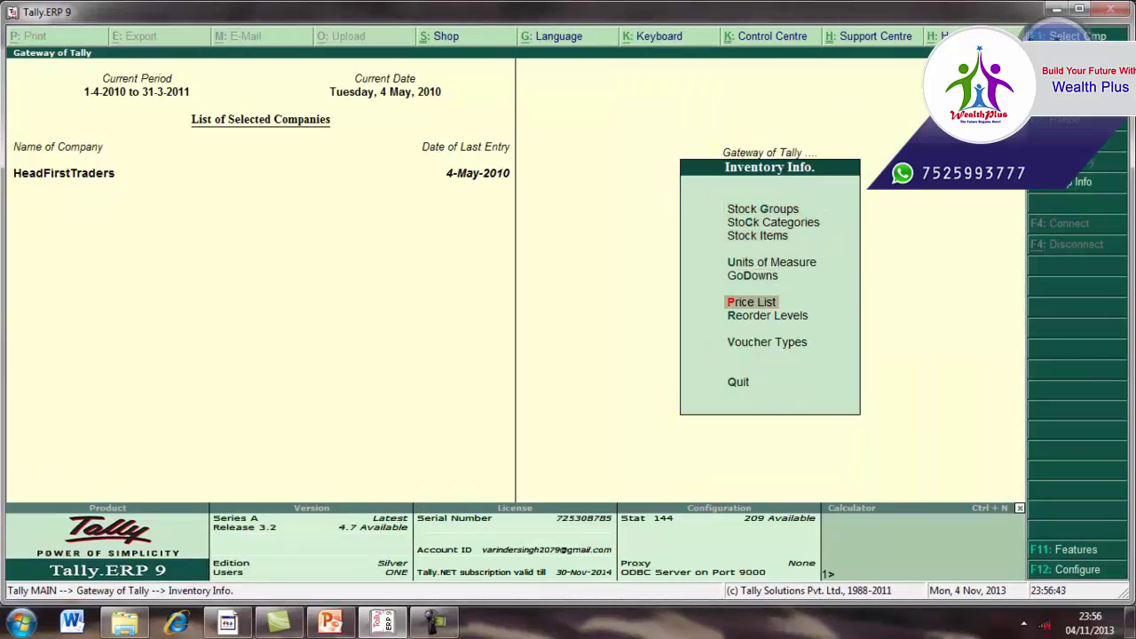
pyautogui.press('Return')
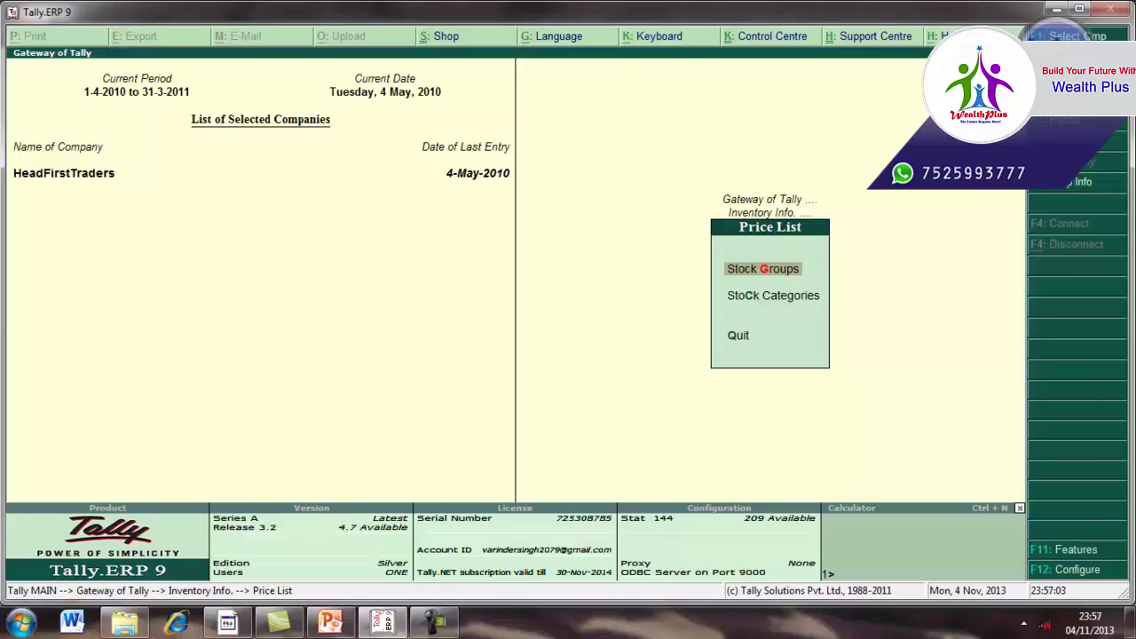
# - Open the price list of the Laptops stock group for the Retail level, applicable from 1-Jun-2010
pyautogui.press('Return')
pyautogui.press('Down')
pyautogui.press('Down')
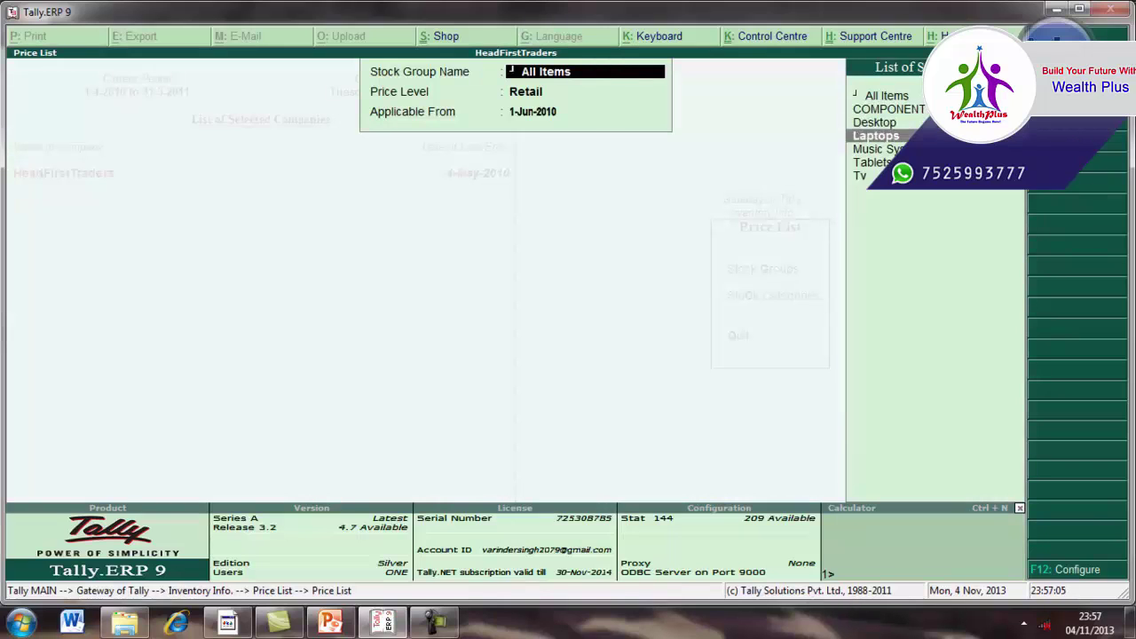
pyautogui.press('Return')
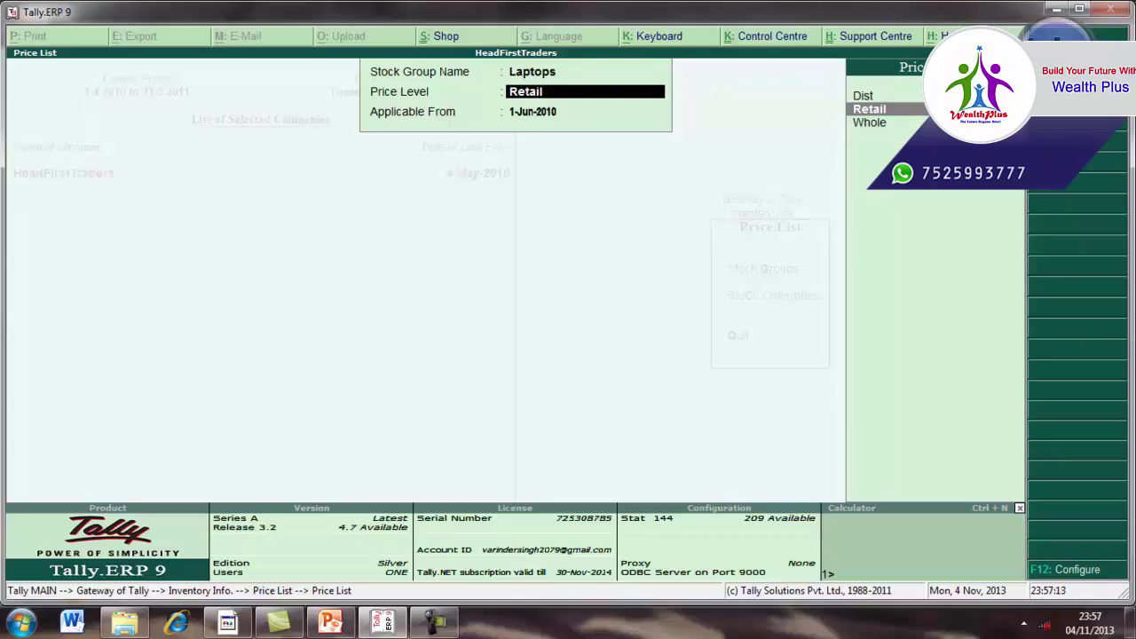
pyautogui.press('Return')
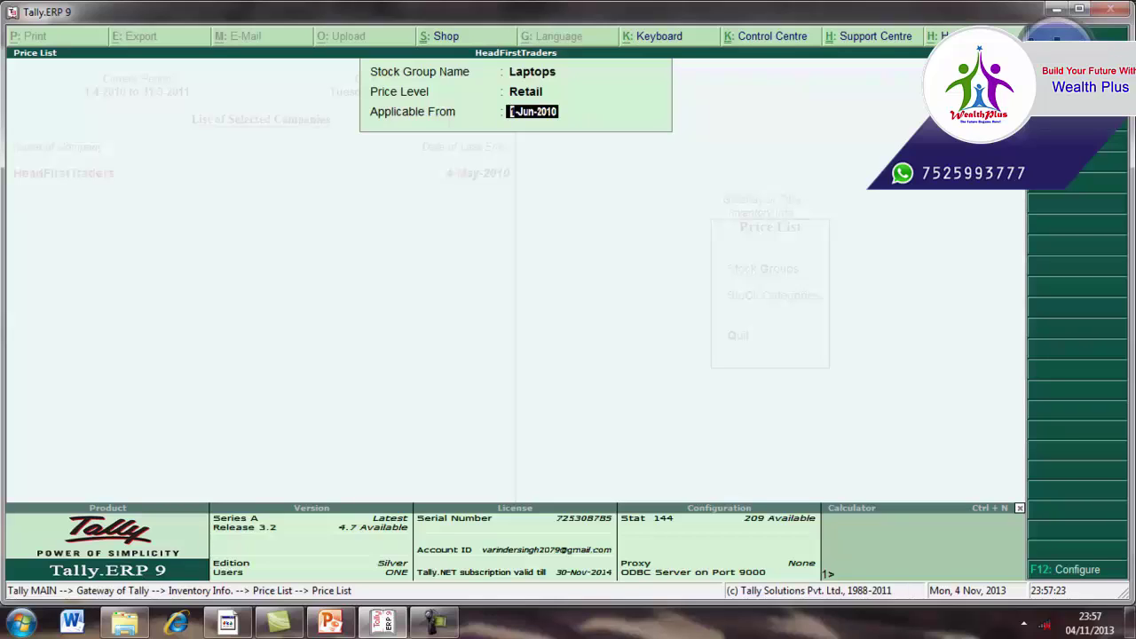
pyautogui.press('Return')
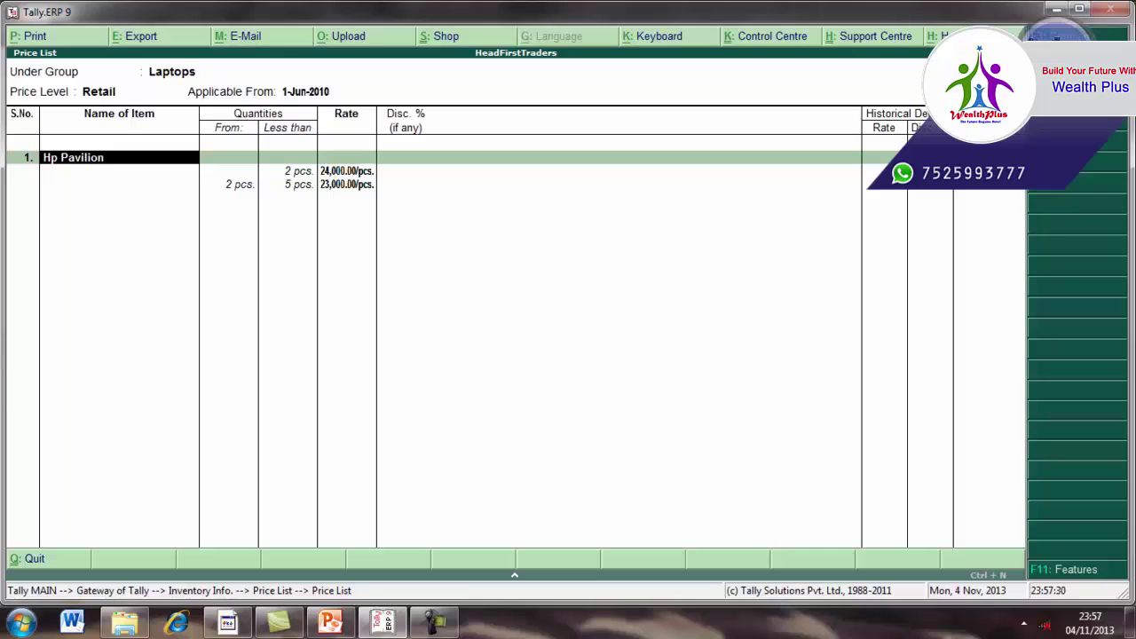
# - Accept Hp Pavilion's existing rates for less than 2 pcs and for 2 to 5 pcs, without any discount
pyautogui.press('Return')
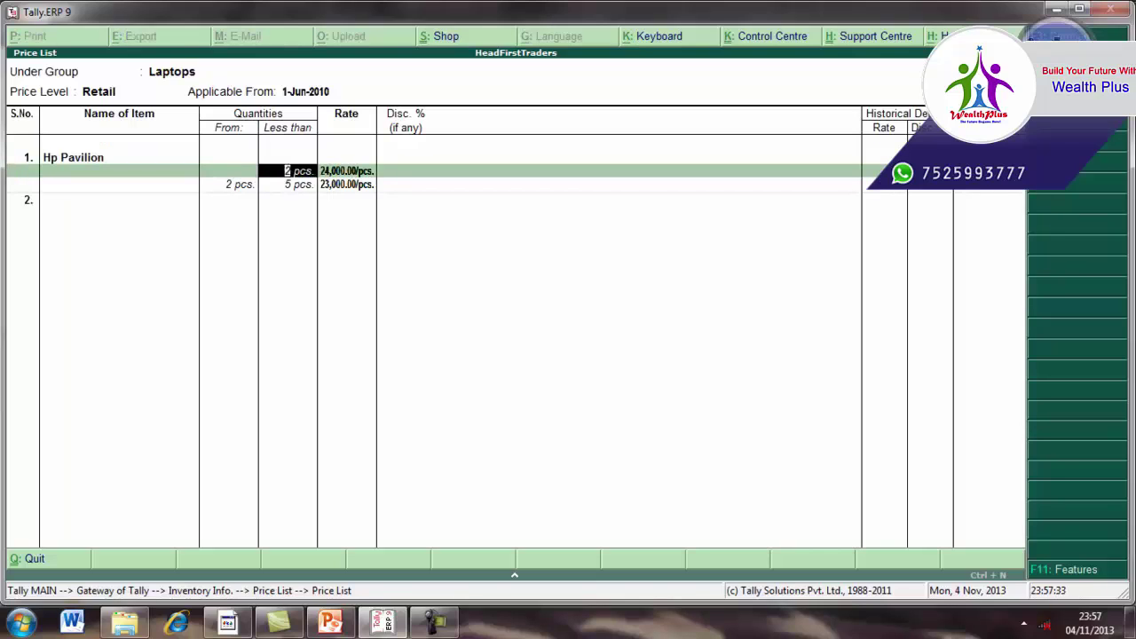
pyautogui.press('Return')
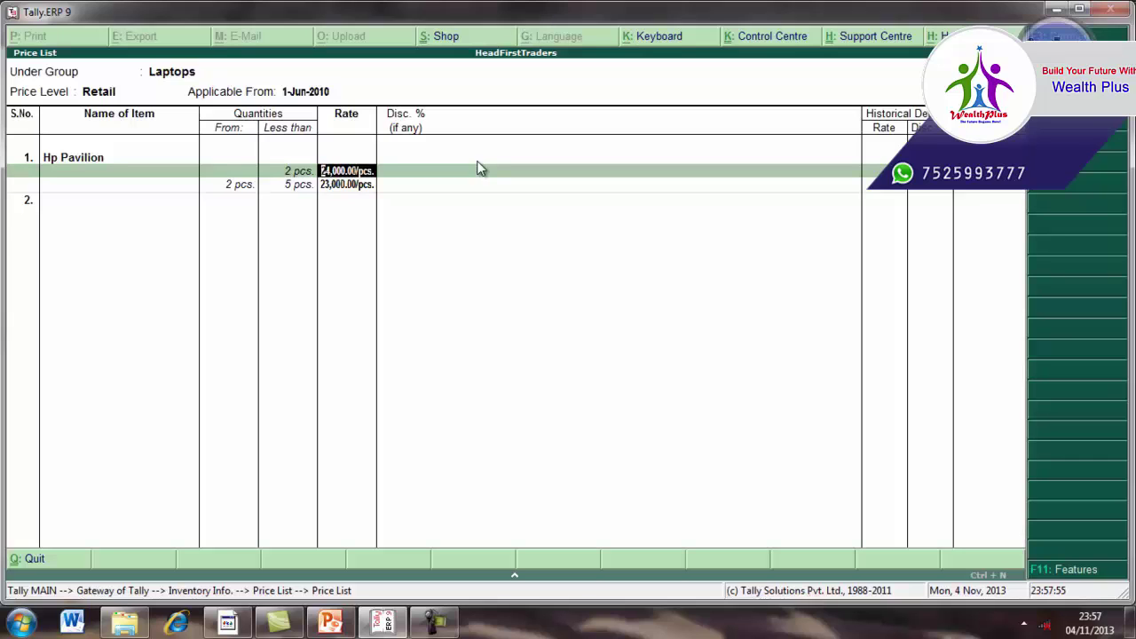
pyautogui.press('Return')
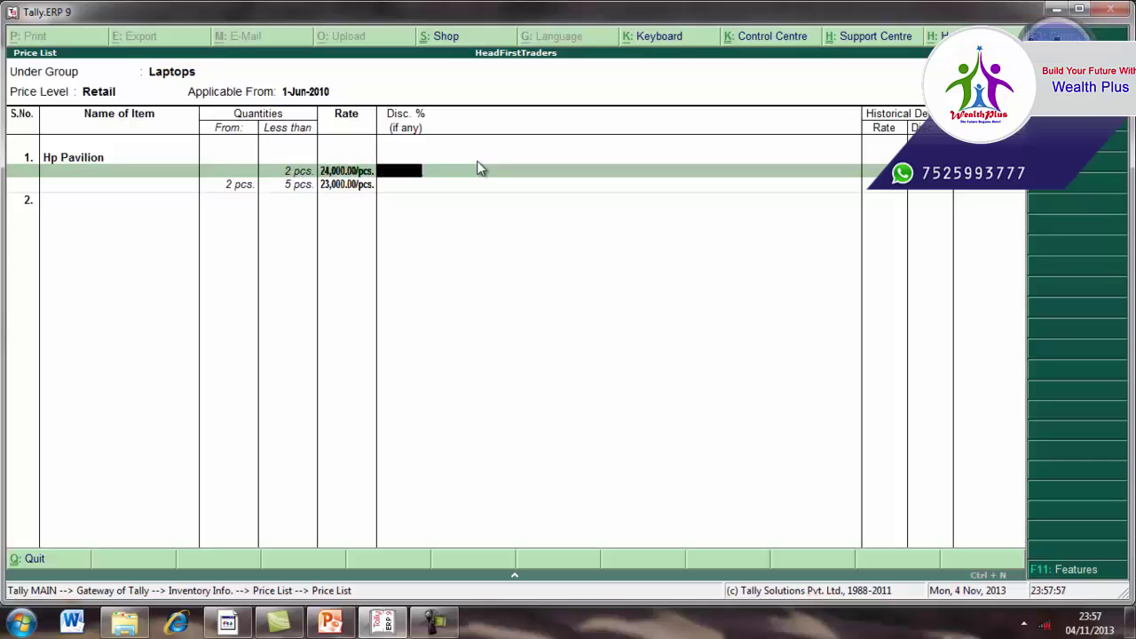
pyautogui.press('Return')
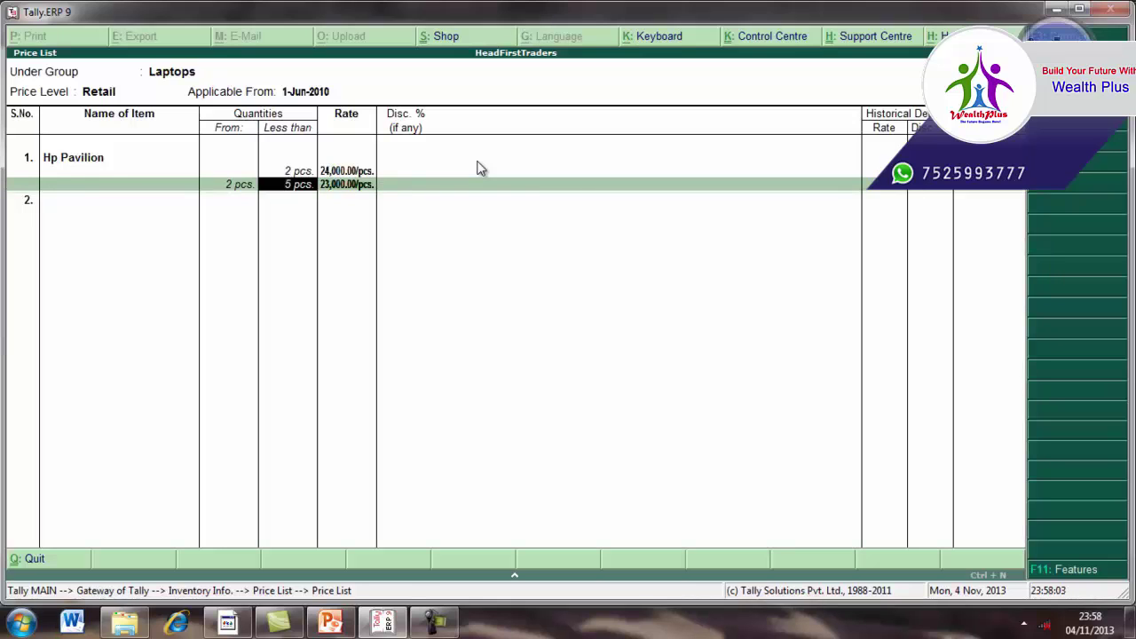
pyautogui.press('Return')
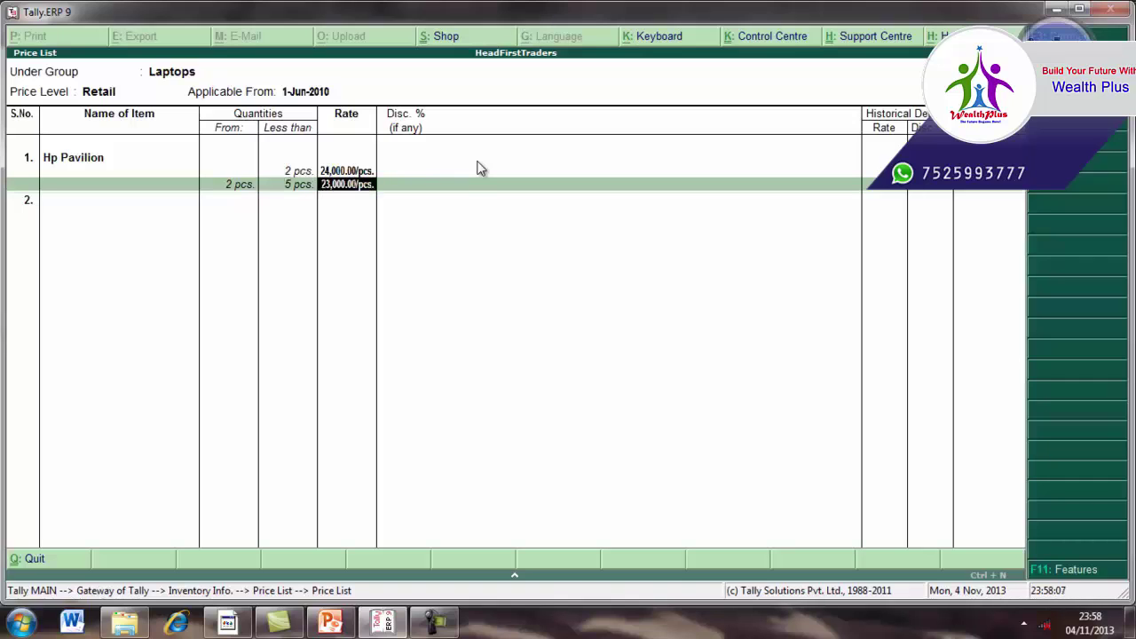
pyautogui.press('Return')
pyautogui.press('Return')
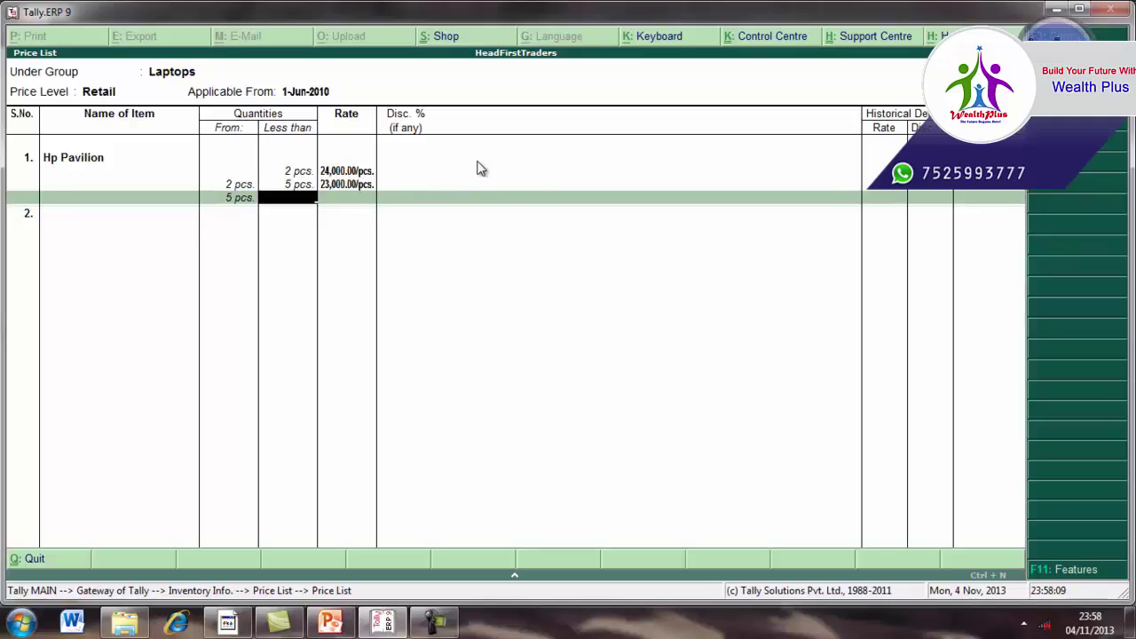
# - Add an Hp Pavilion slab of 5 to 10 pcs at a rate of 21000, leaving the slab from 10 pcs without a rate
pyautogui.write('10')
pyautogui.press('Return')
pyautogui.write('21000')
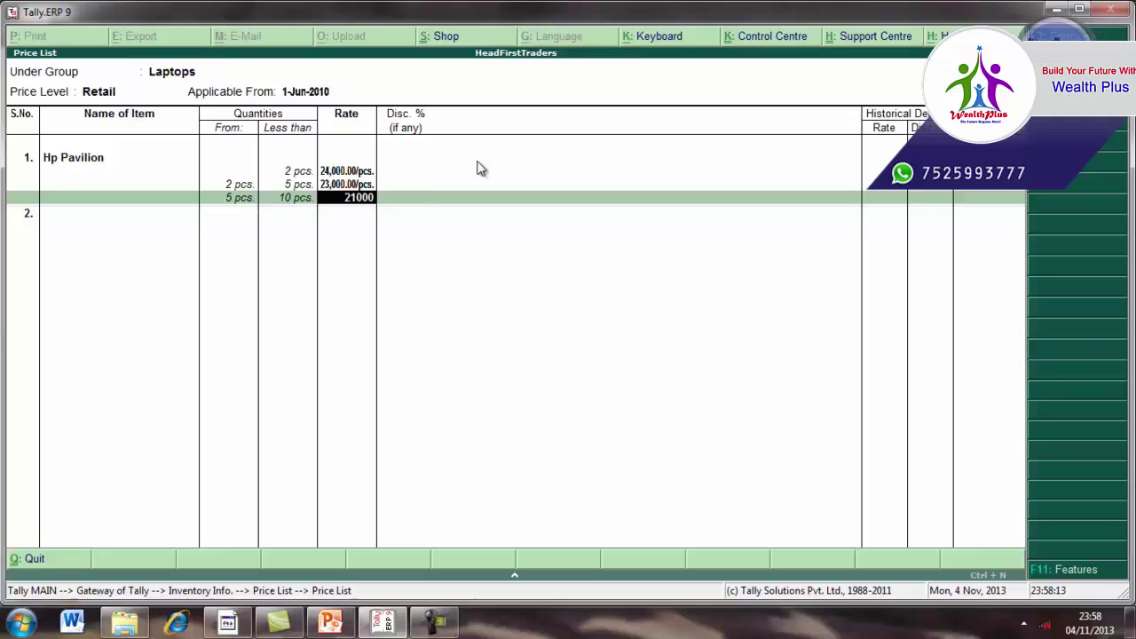
pyautogui.press('Return')
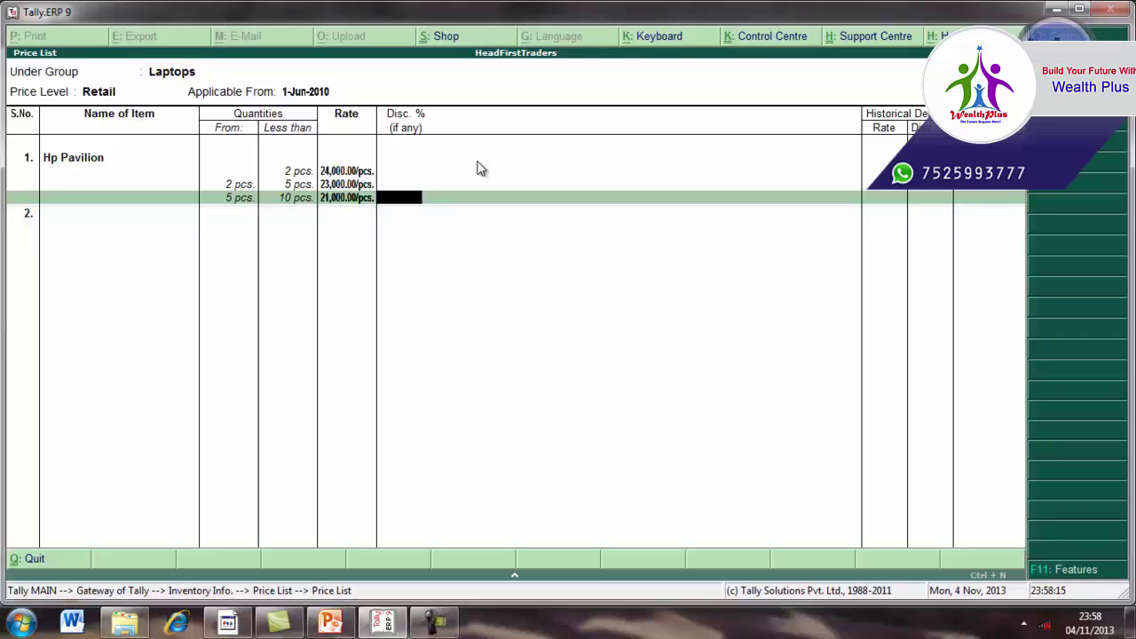
pyautogui.press('Return')
pyautogui.press('Return')
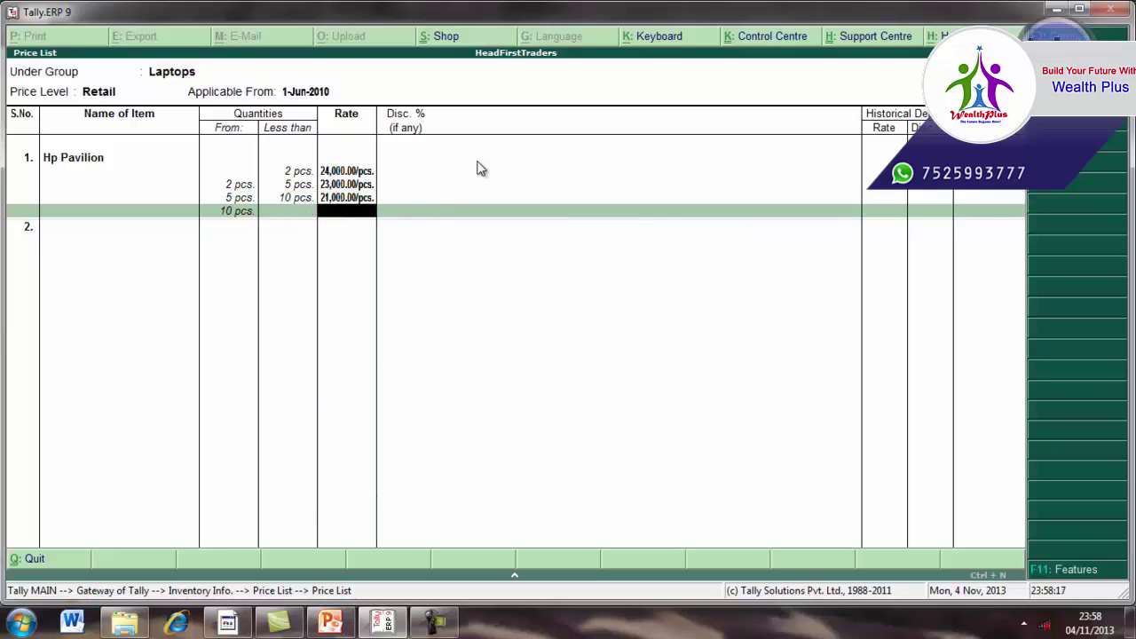
pyautogui.press('Return')
pyautogui.press('Return')
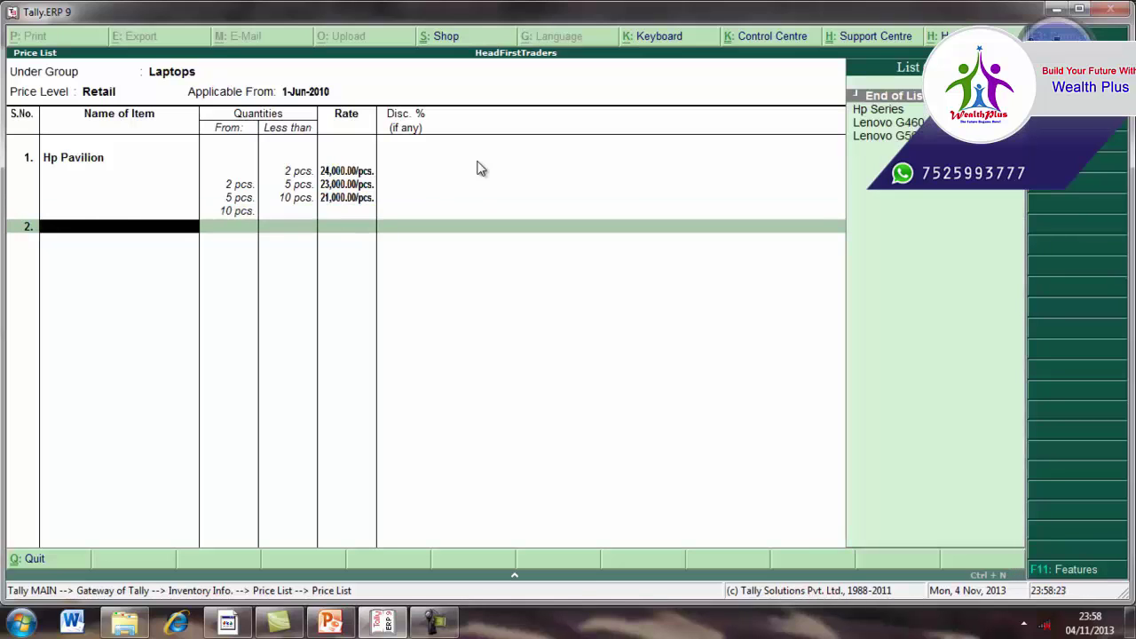
# - Add Hp Series and Lenovo G460 to the price list with their quantity limits and rates left blank
pyautogui.press('Down')
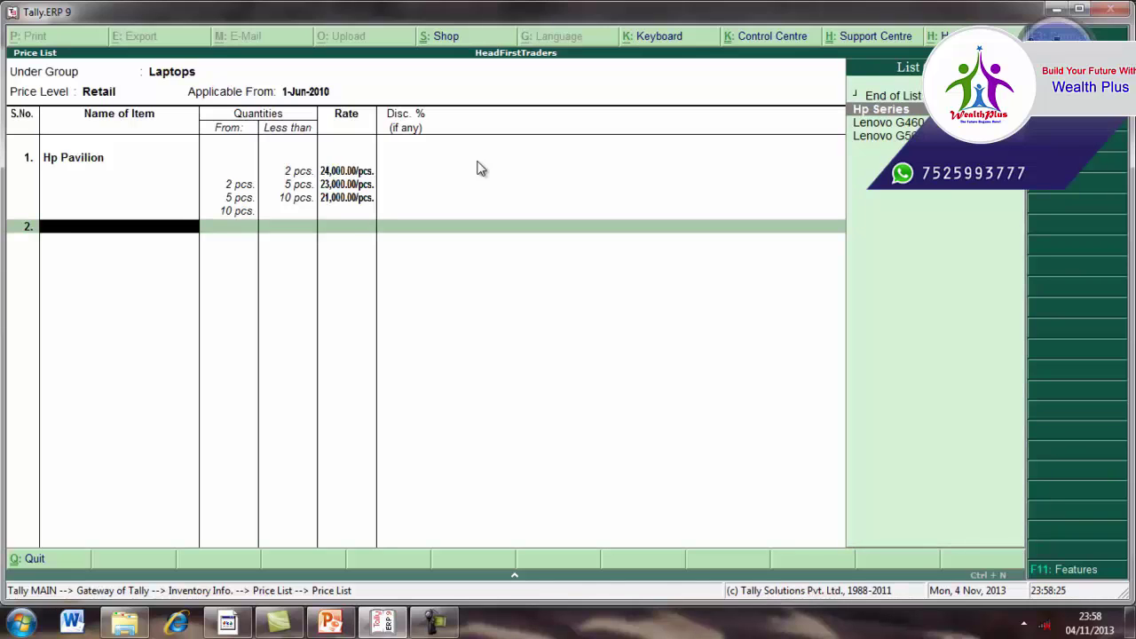
pyautogui.press('Return')
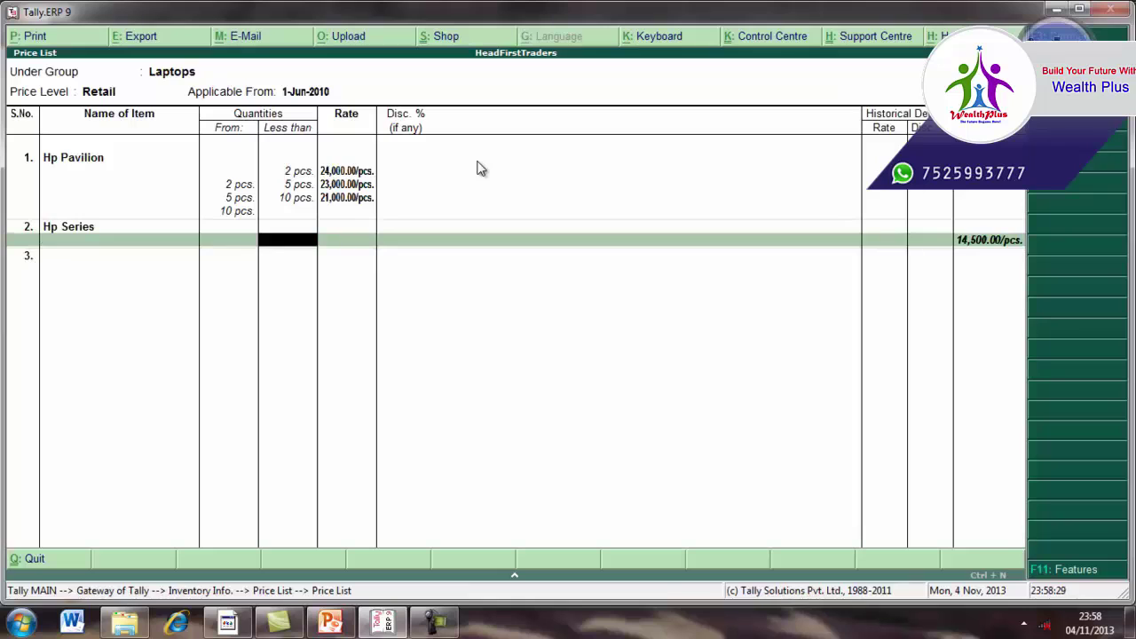
pyautogui.press('Return')
pyautogui.press('Return')
pyautogui.press('Return')
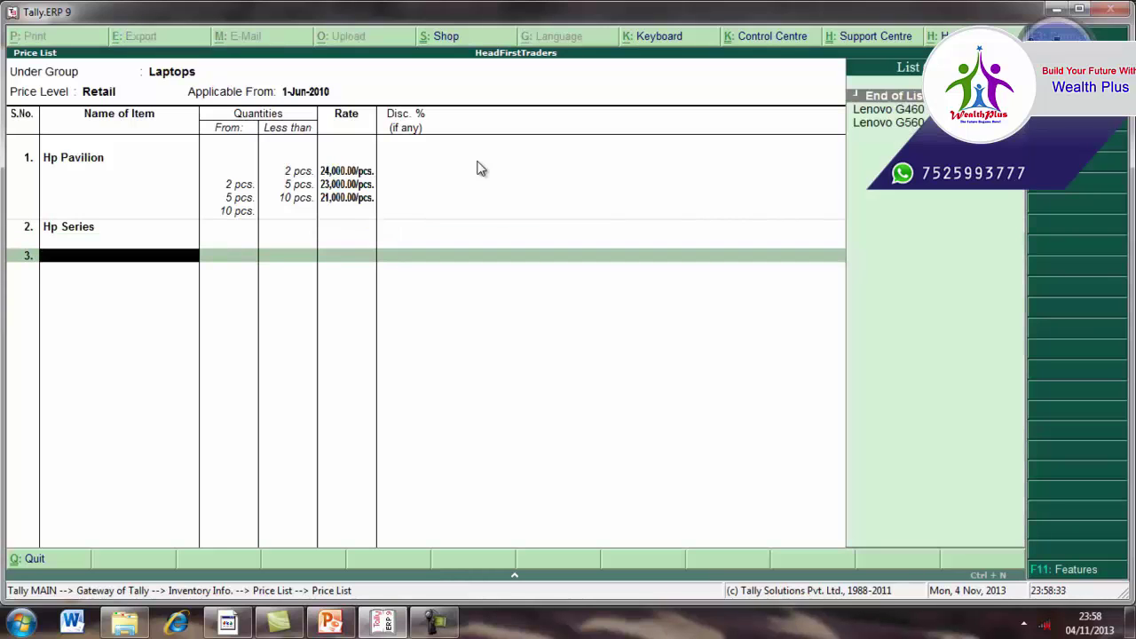
pyautogui.press('Return')
pyautogui.press('Return')
pyautogui.press('Return')
pyautogui.press('Return')
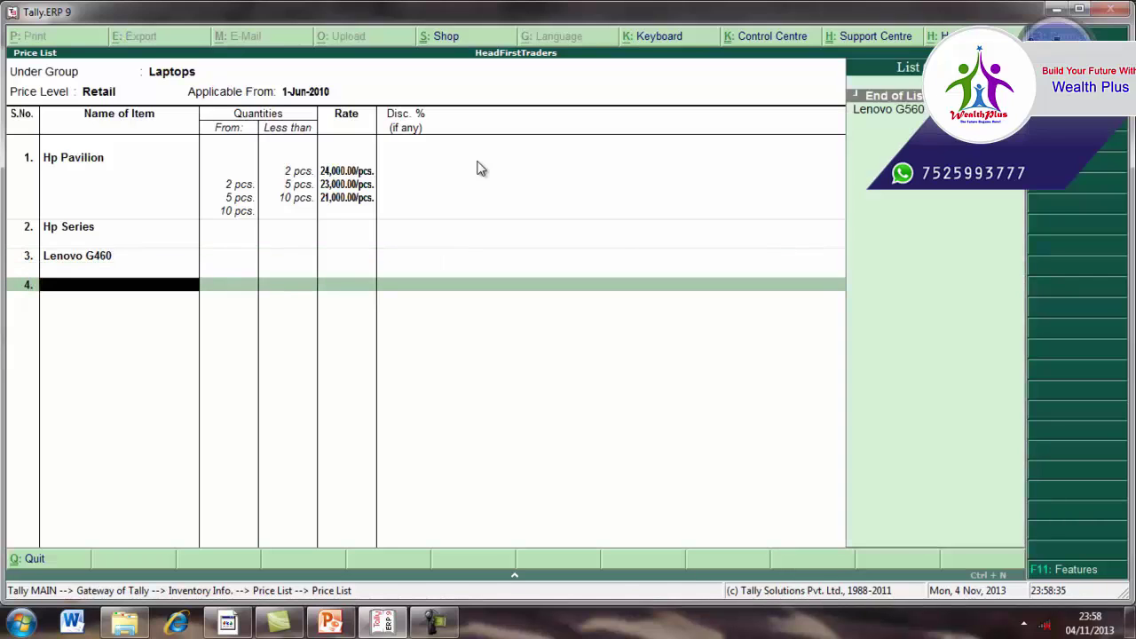
# - Add Lenovo G560 with a slab for less than 2 pcs at a rate of 23000 and a 5% discount
pyautogui.press('Down')
pyautogui.press('Return')
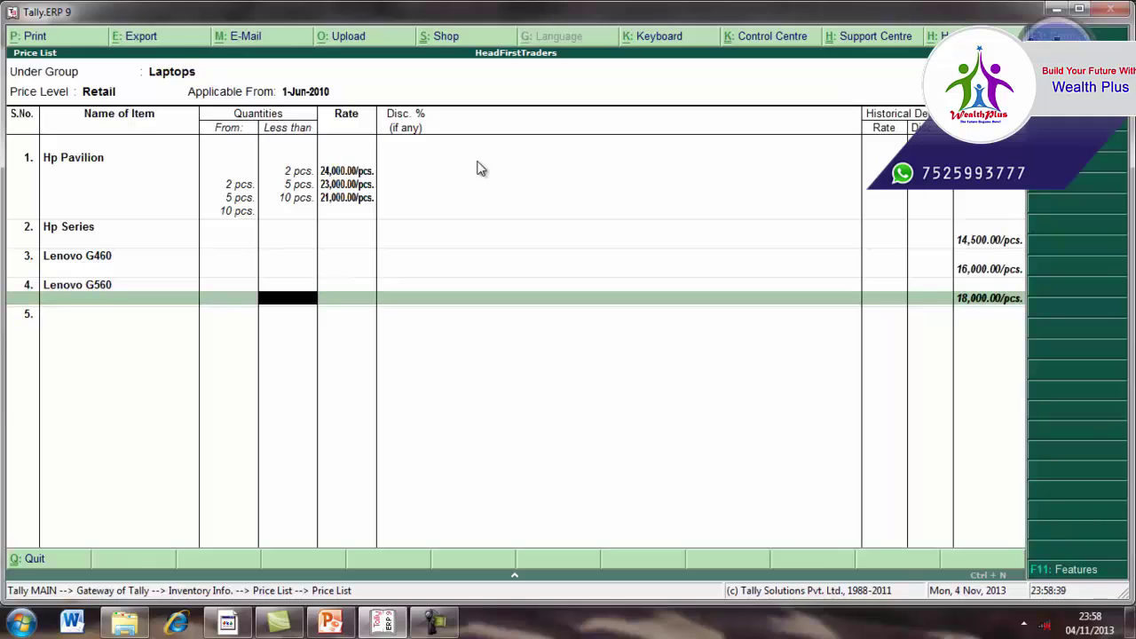
pyautogui.write('2')
pyautogui.press('Return')
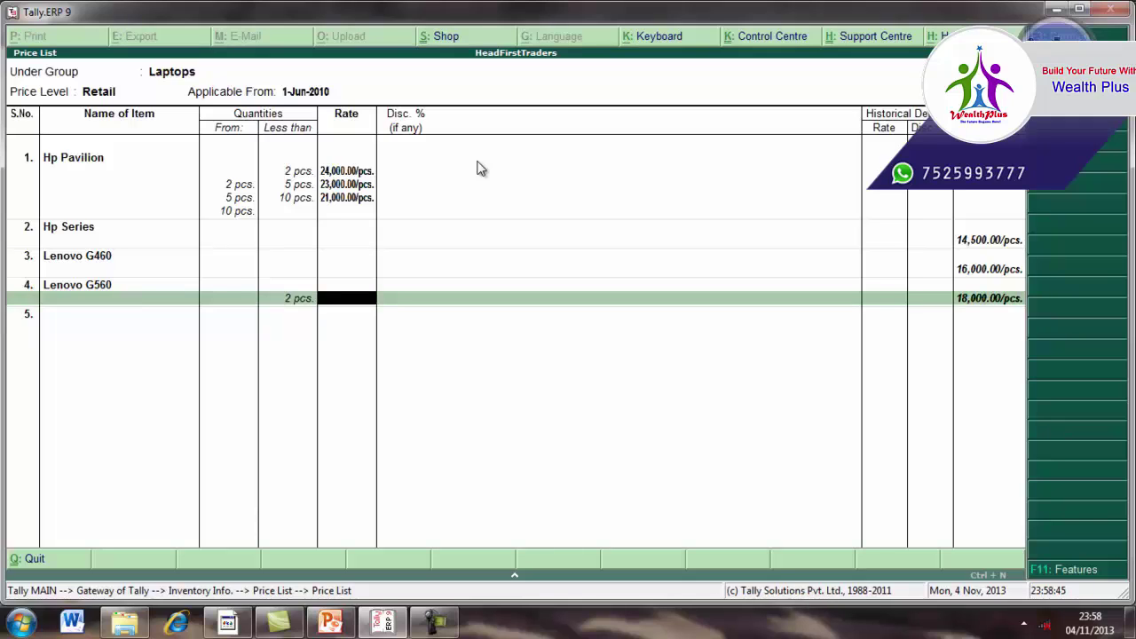
pyautogui.write('23000')
pyautogui.press('Return')
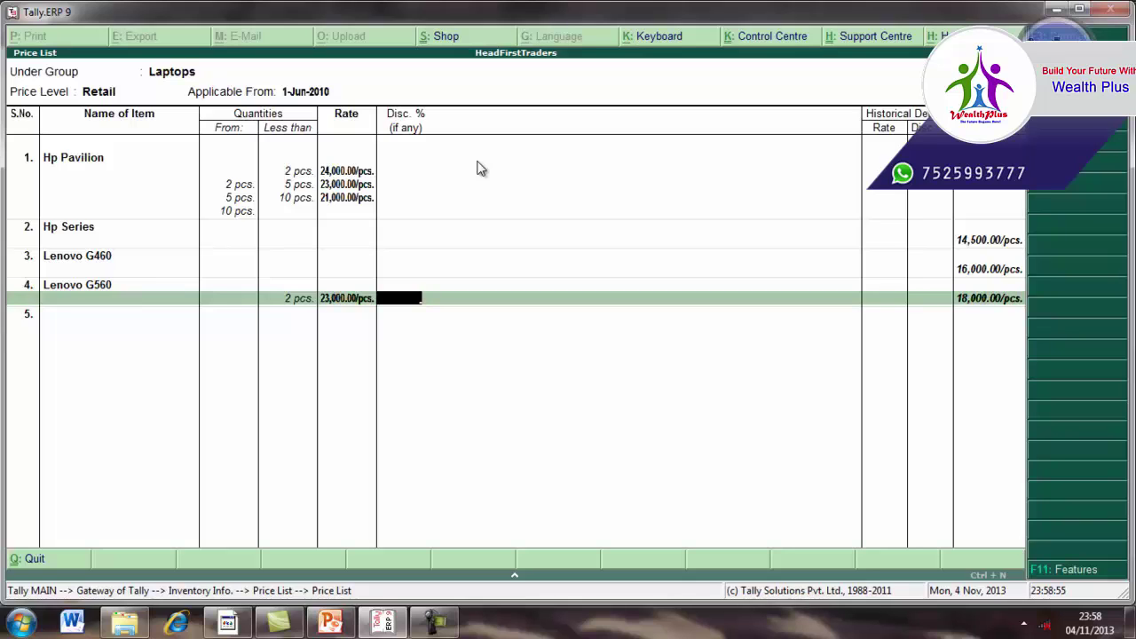
pyautogui.write('5')
pyautogui.press('Return')
# - Add a Lenovo G560 slab of 2 to 5 pcs at a rate of 22000 with a 6% discount
pyautogui.write('5')
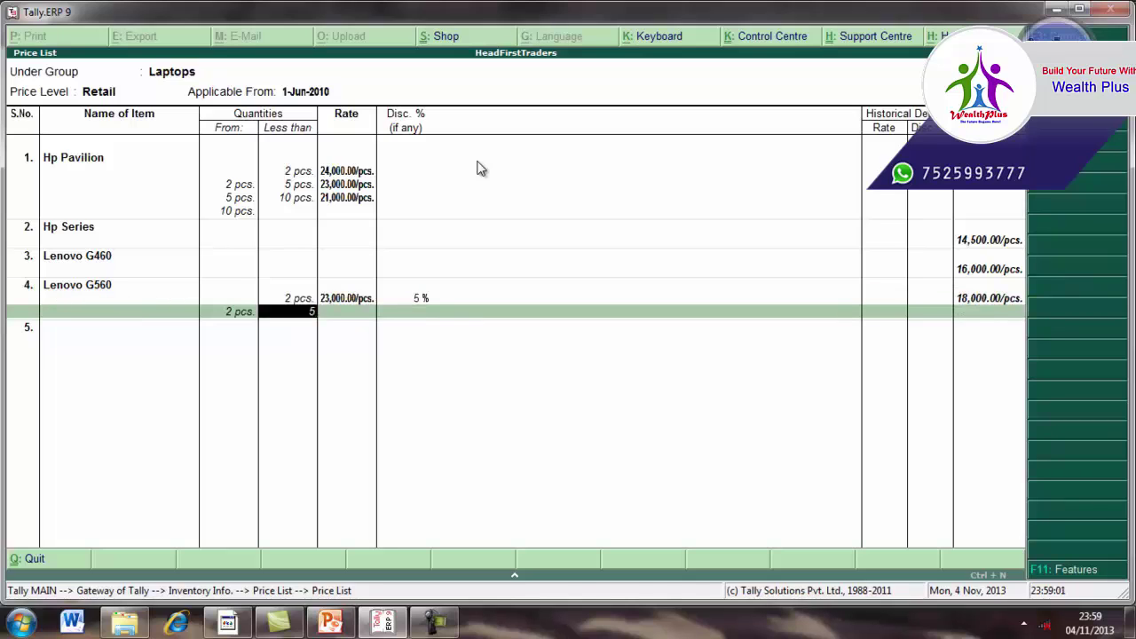
pyautogui.press('Return')
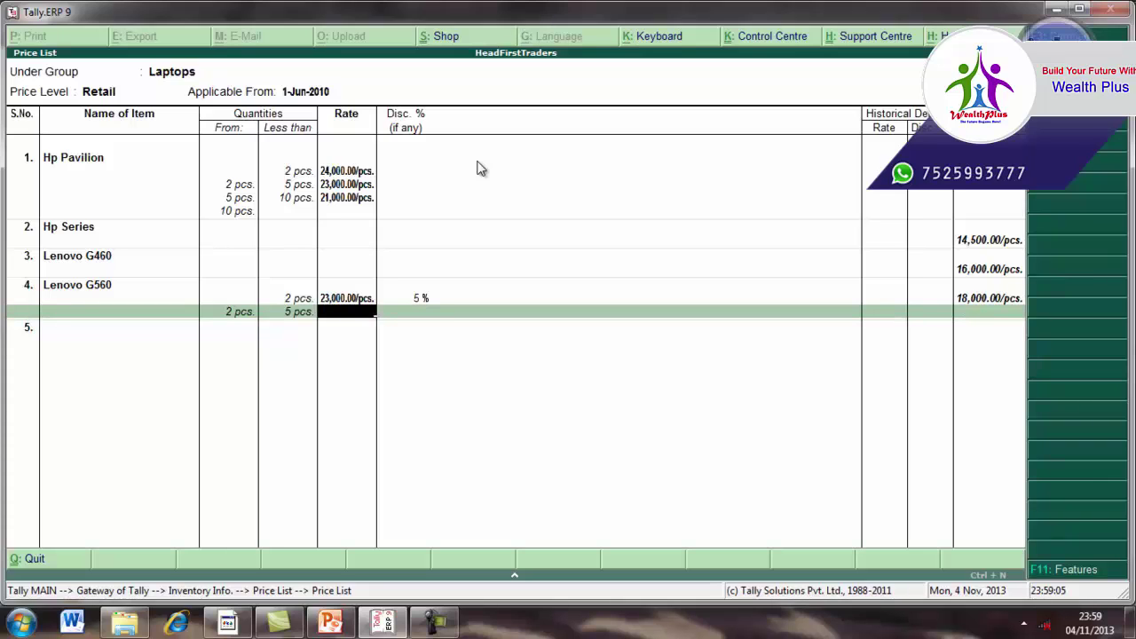
pyautogui.write('22000')
pyautogui.press('Return')
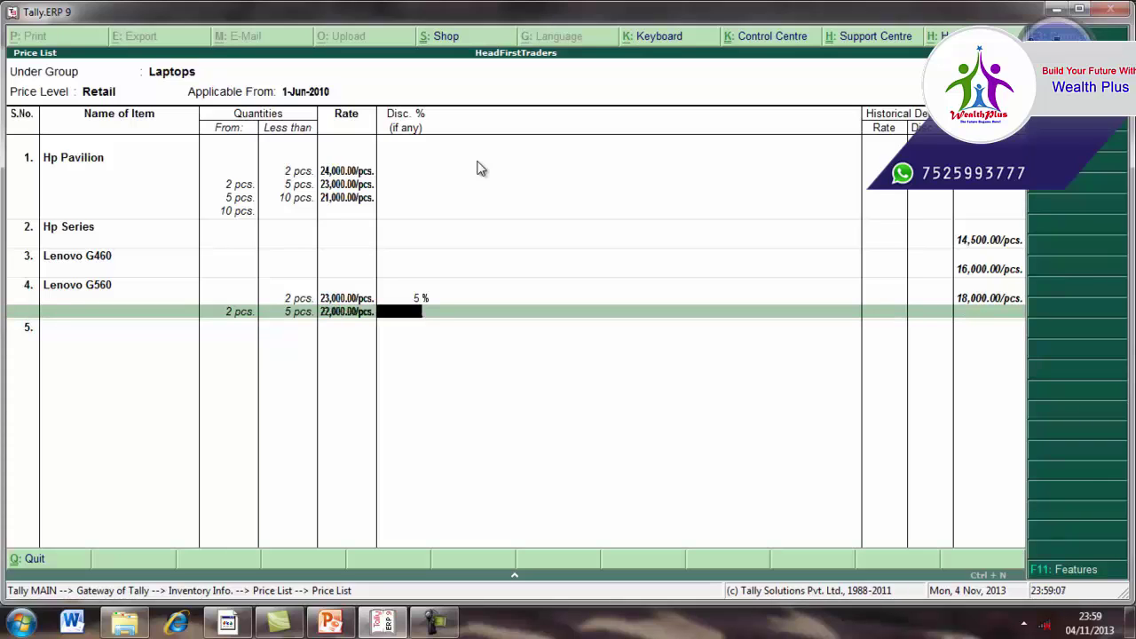
pyautogui.write('6')
pyautogui.press('Return')
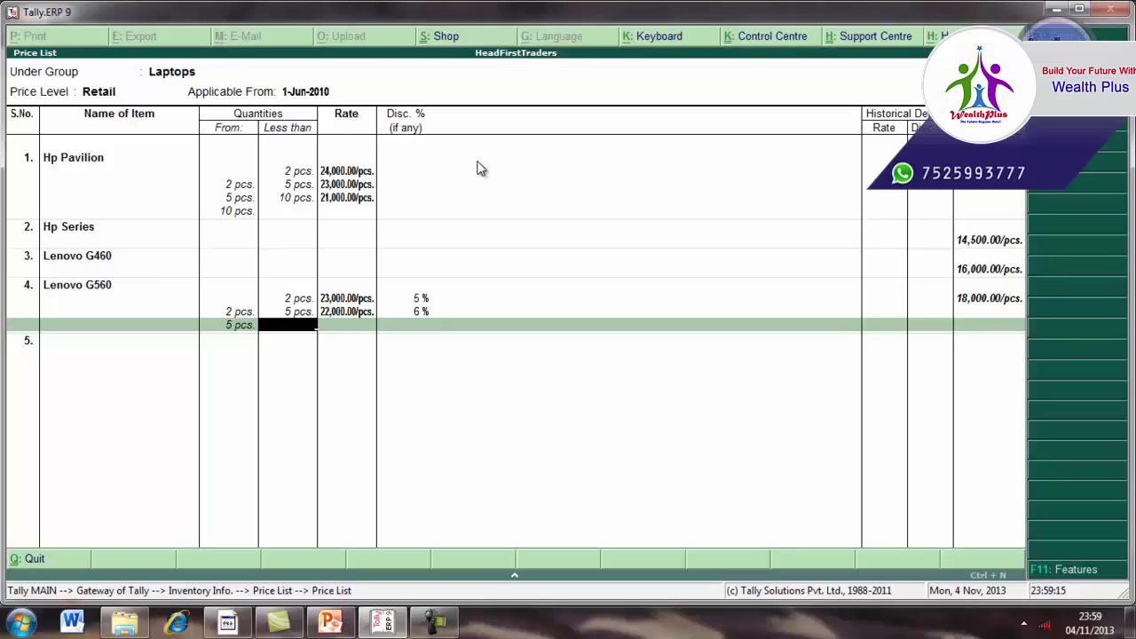
# - Add a Lenovo G560 slab of 5 to 10 pcs at a rate of 20000 with a 6% discount
pyautogui.write('10')
pyautogui.press('Return')
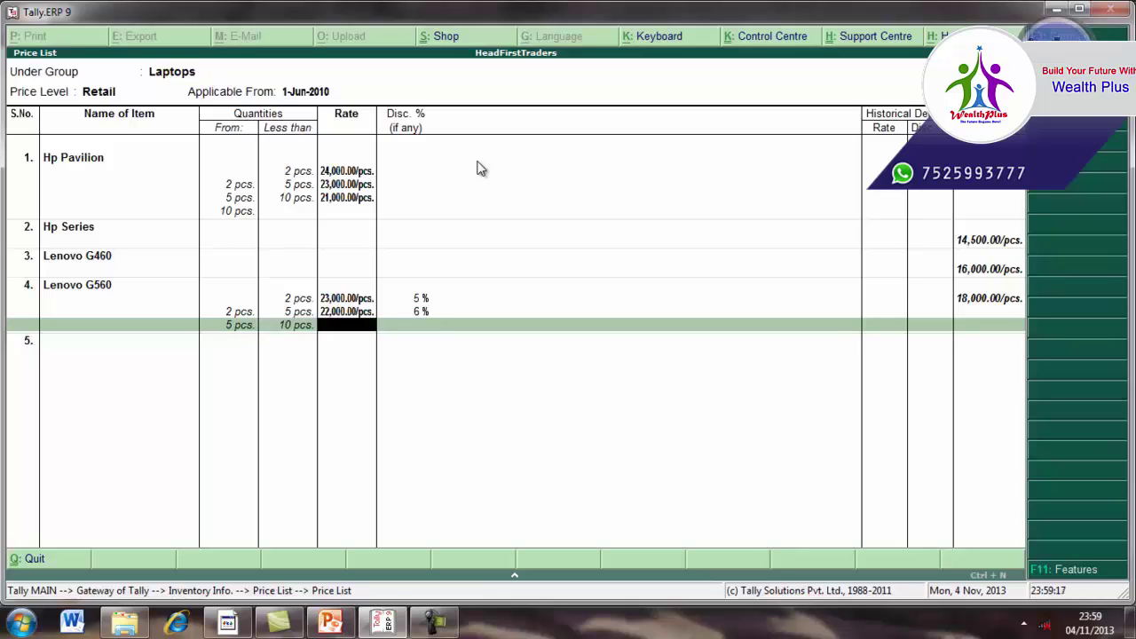
pyautogui.write('2')
pyautogui.write('0000')
pyautogui.press('Return')
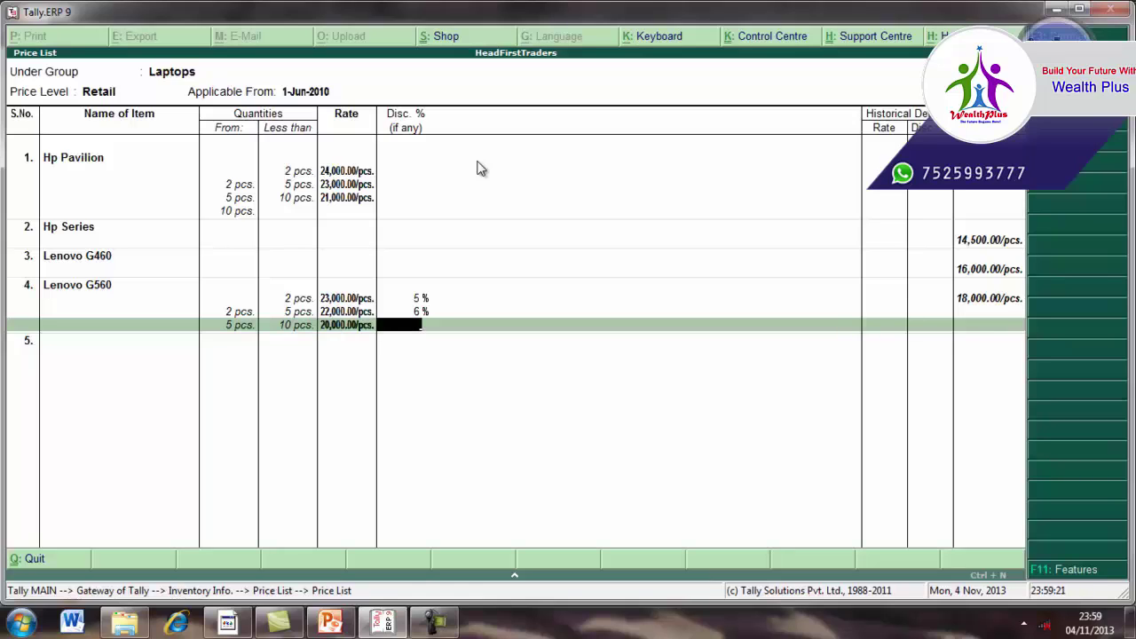
pyautogui.write('6')
pyautogui.press('Return')
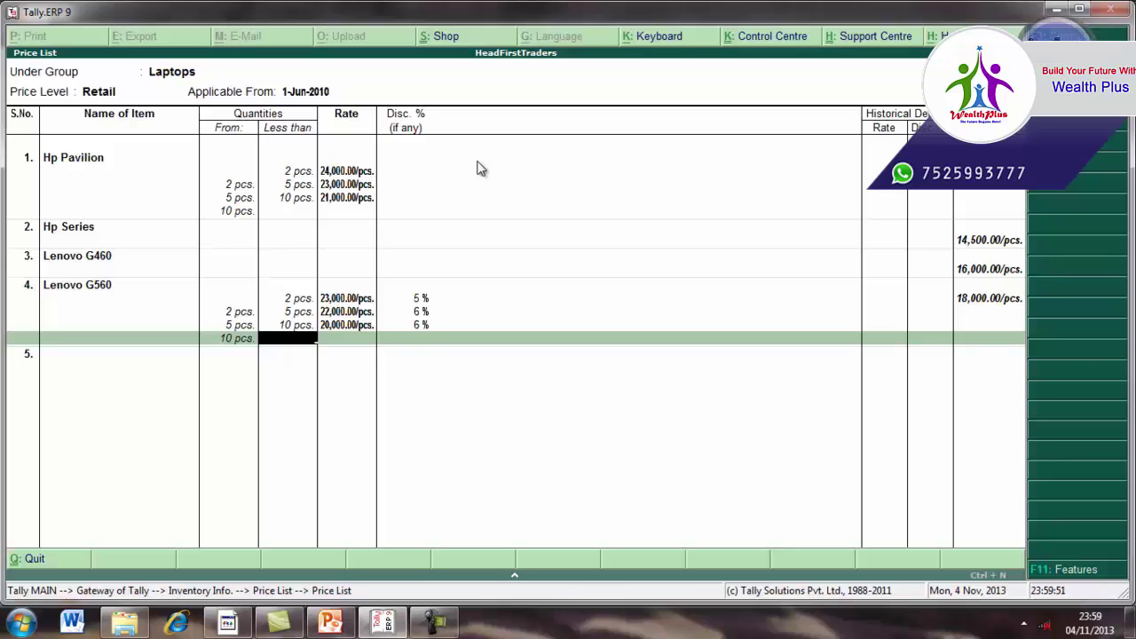
# - Leave the Lenovo G560 slab from 10 pcs without a rate or discount and save the Retail price list
pyautogui.press('Return')
pyautogui.press('Return')
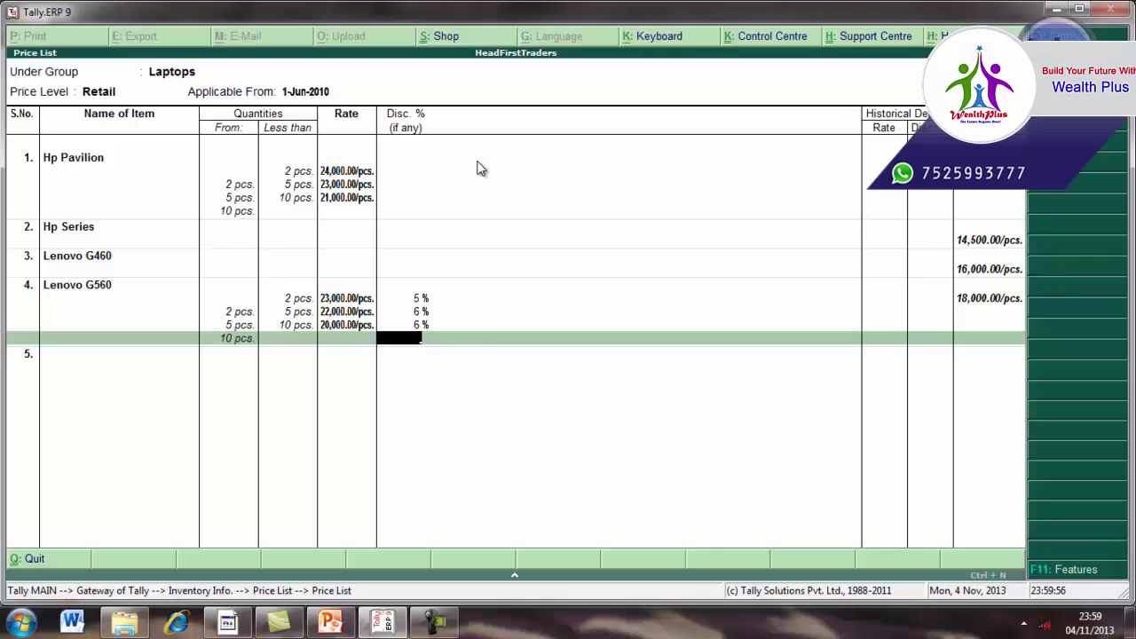
pyautogui.press('Return')
pyautogui.press('Return')
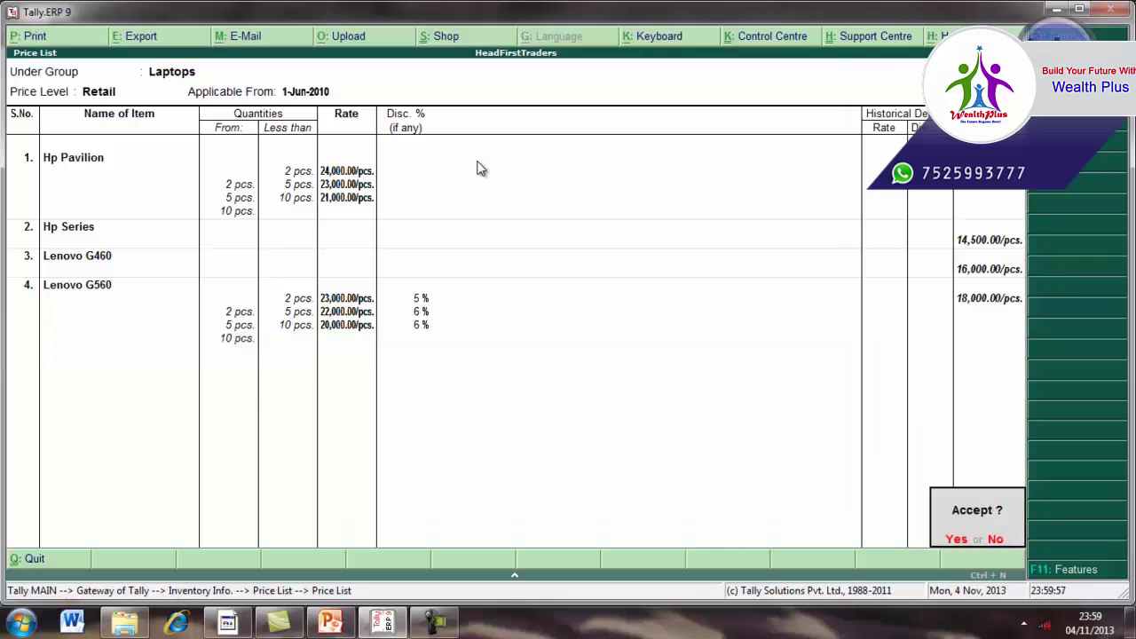
pyautogui.press('Return')
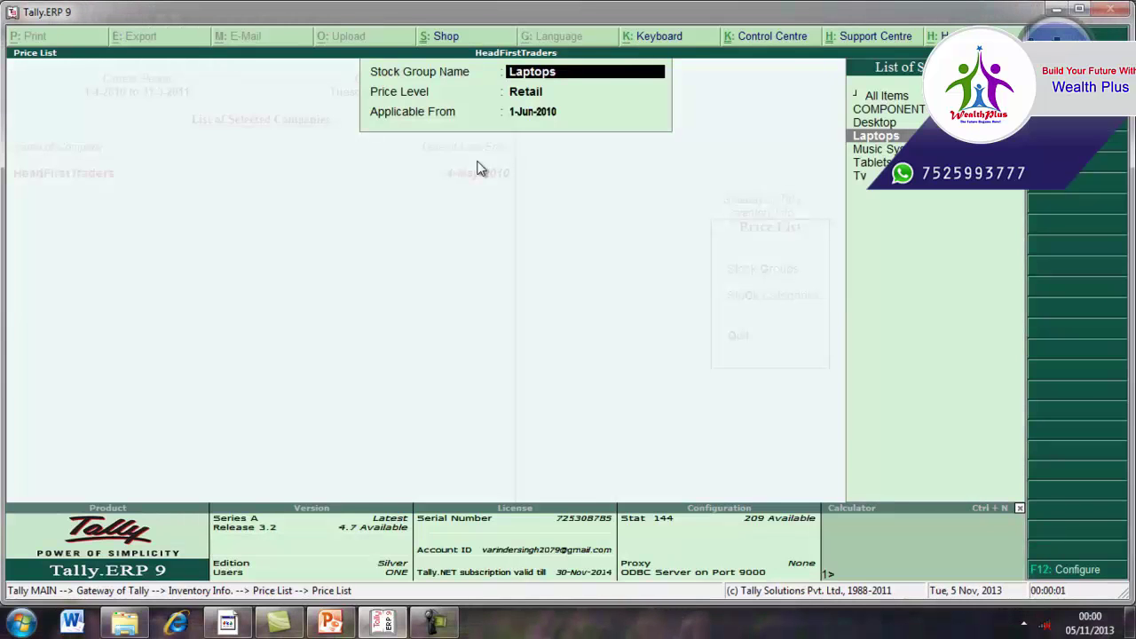
# - Start a price list for the Laptops stock group at the Whole price level, applicable from 1-Jun-2010
pyautogui.press('Return')
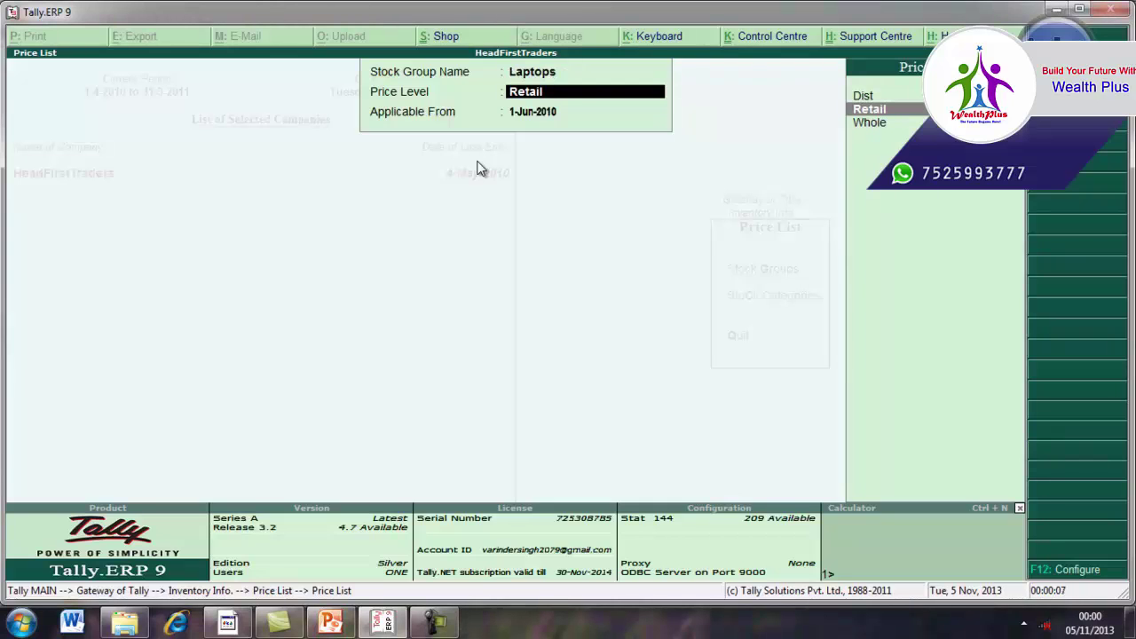
pyautogui.press('Down')
pyautogui.press('Return')
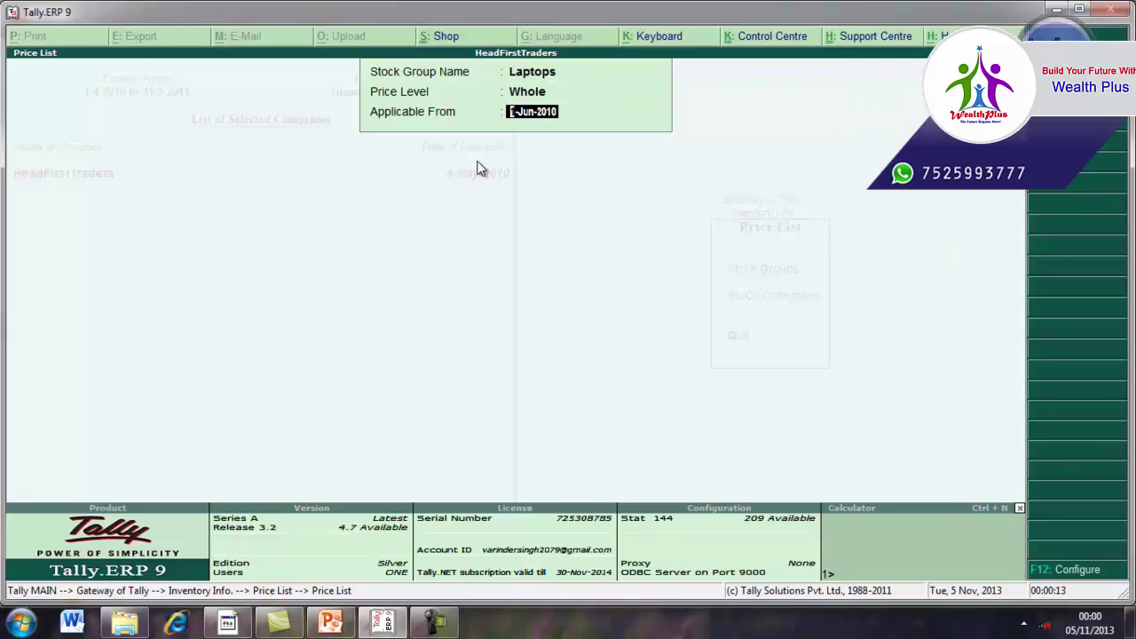
pyautogui.press('Return')
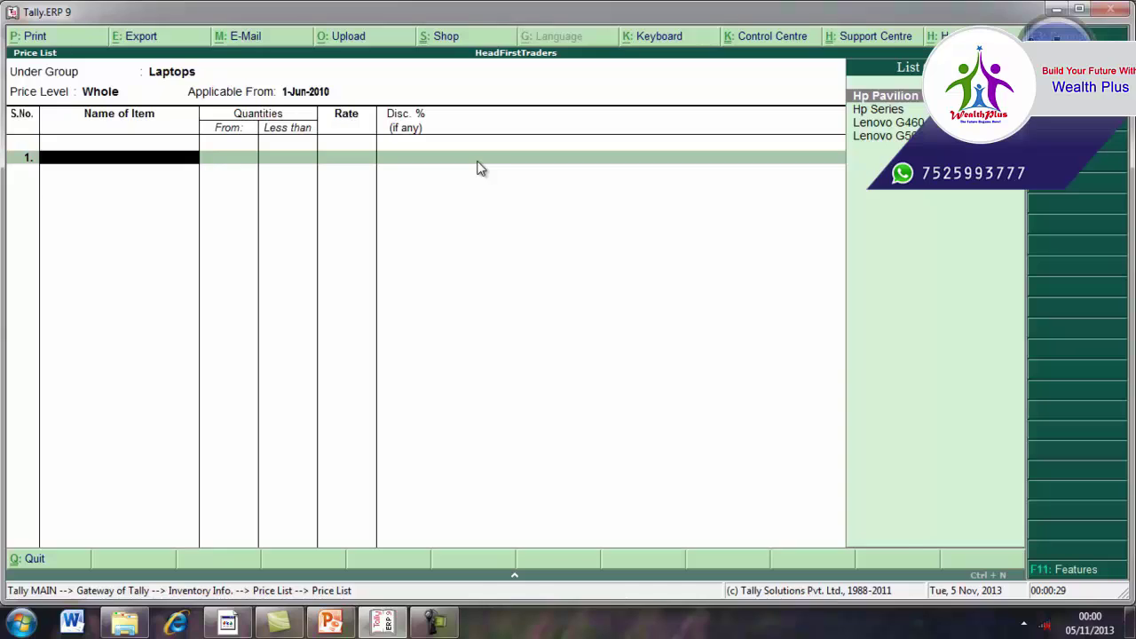
# - Add Hp Pavilion with a slab for less than 20 pcs at a rate of 20500 and no discount
pyautogui.press('Return')
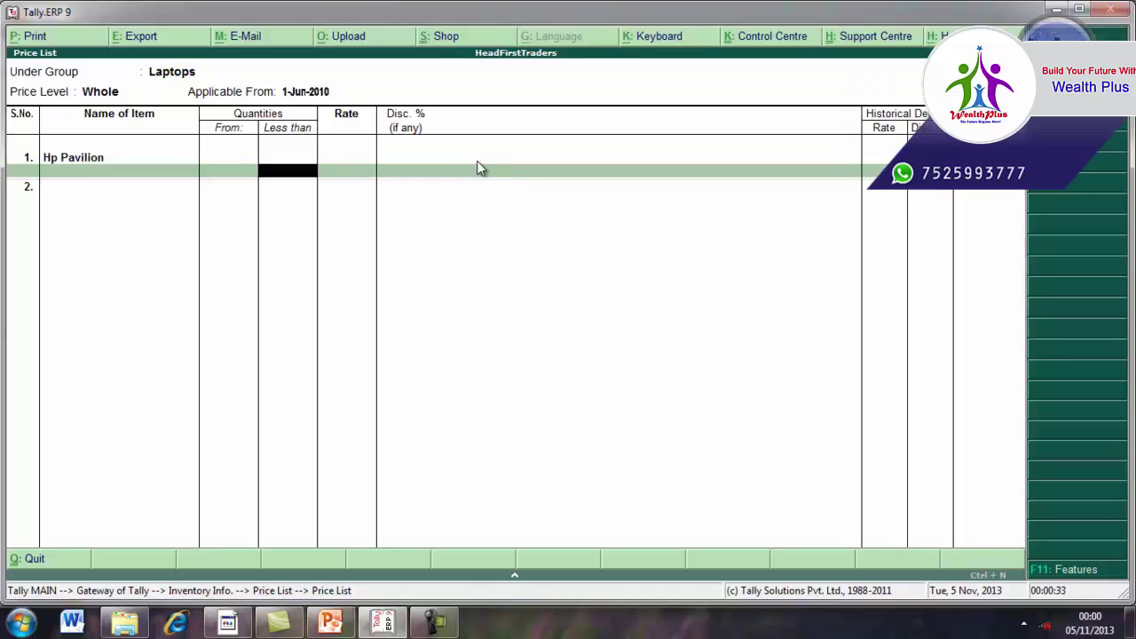
pyautogui.write('20')
pyautogui.press('Return')
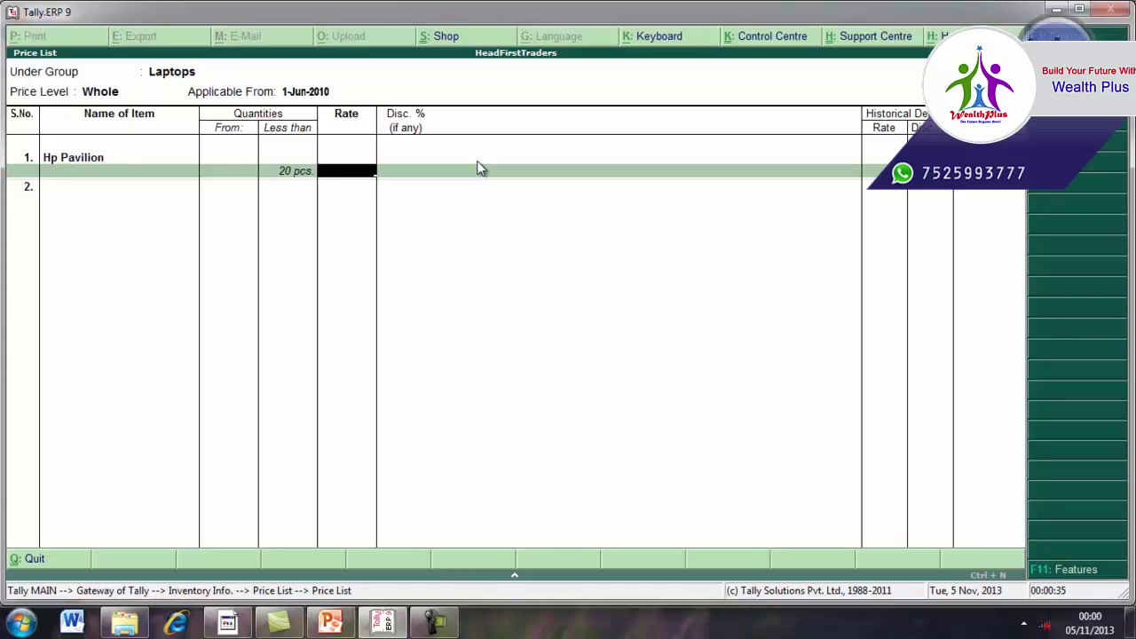
pyautogui.write('20500')
pyautogui.press('Return')
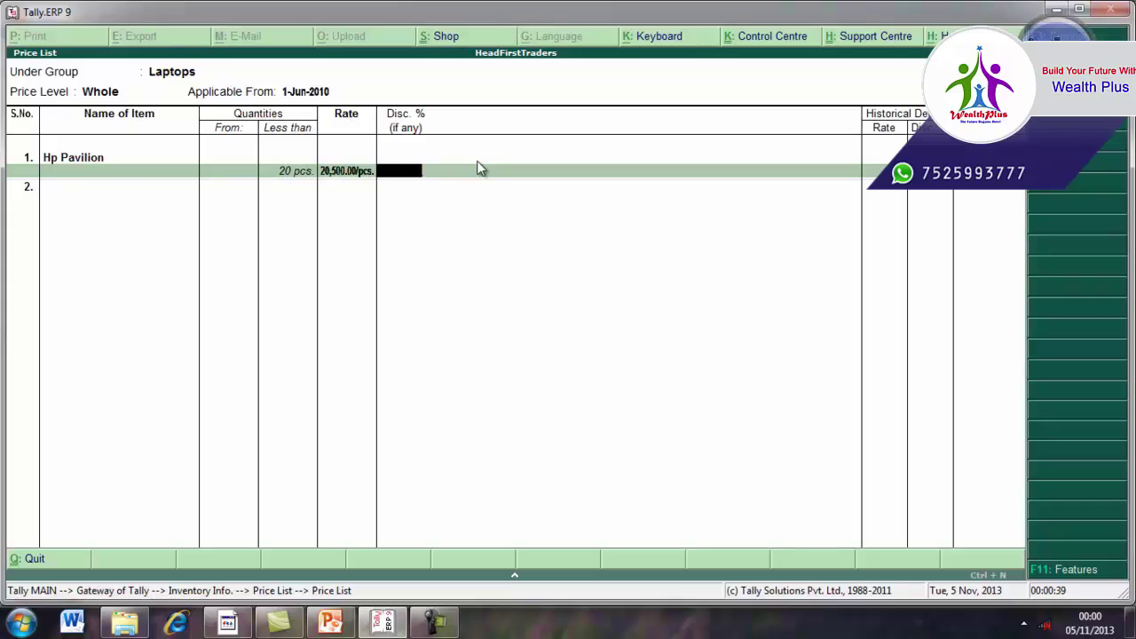
pyautogui.press('Return')
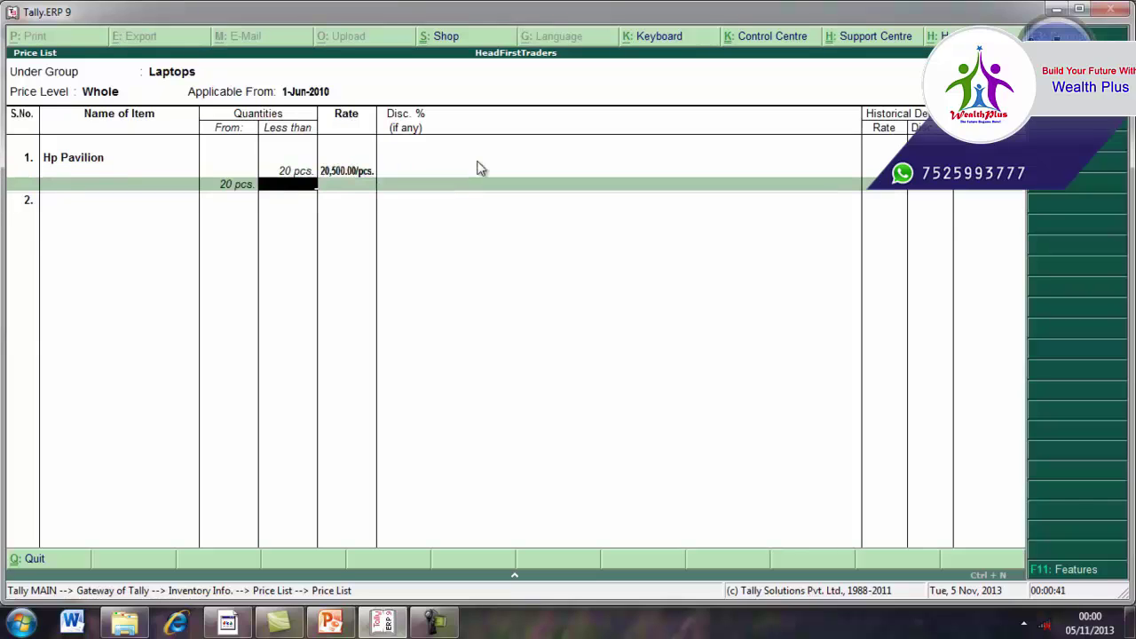
# - Add an Hp Pavilion slab of 20 to 50 pcs at a rate of 19800 without a discount
pyautogui.write('50')
pyautogui.press('Return')
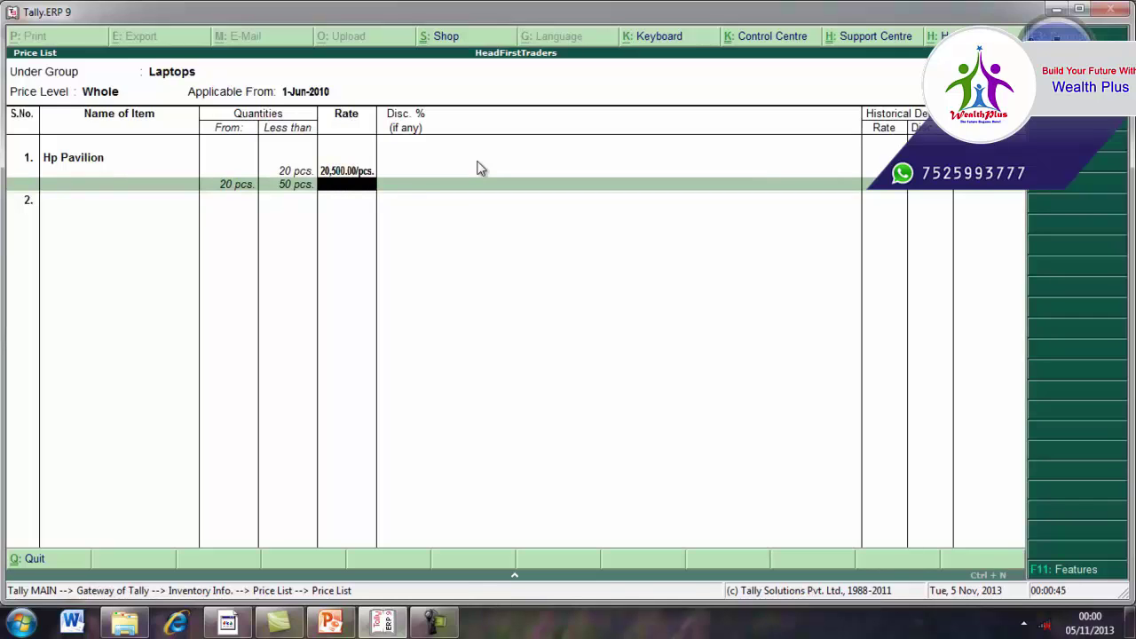
pyautogui.write('19800')
pyautogui.press('Return')
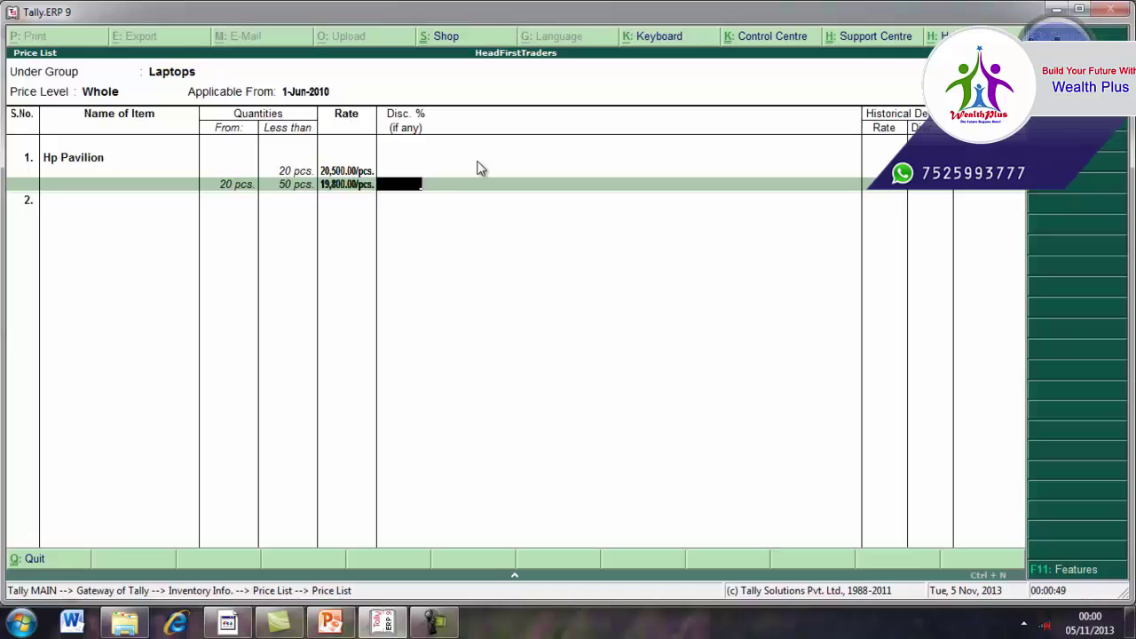
pyautogui.press('Return')
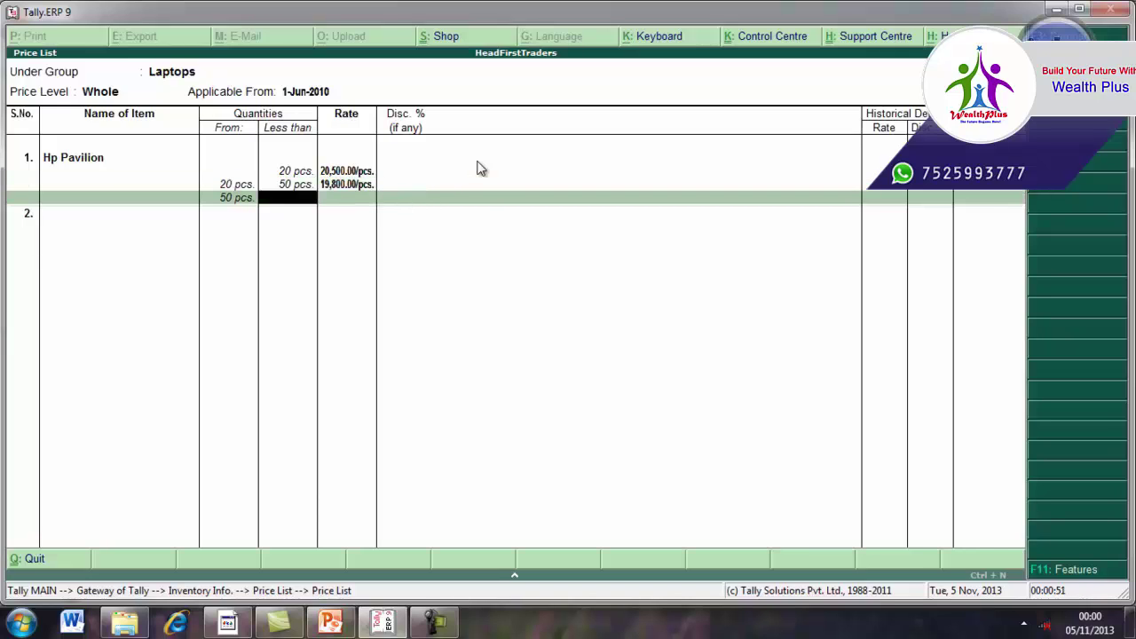
# - Add an Hp Pavilion slab of 50 to 100 pcs at a rate of 19500, leaving the slab from 100 pcs without a rate
pyautogui.write('100')
pyautogui.press('Return')
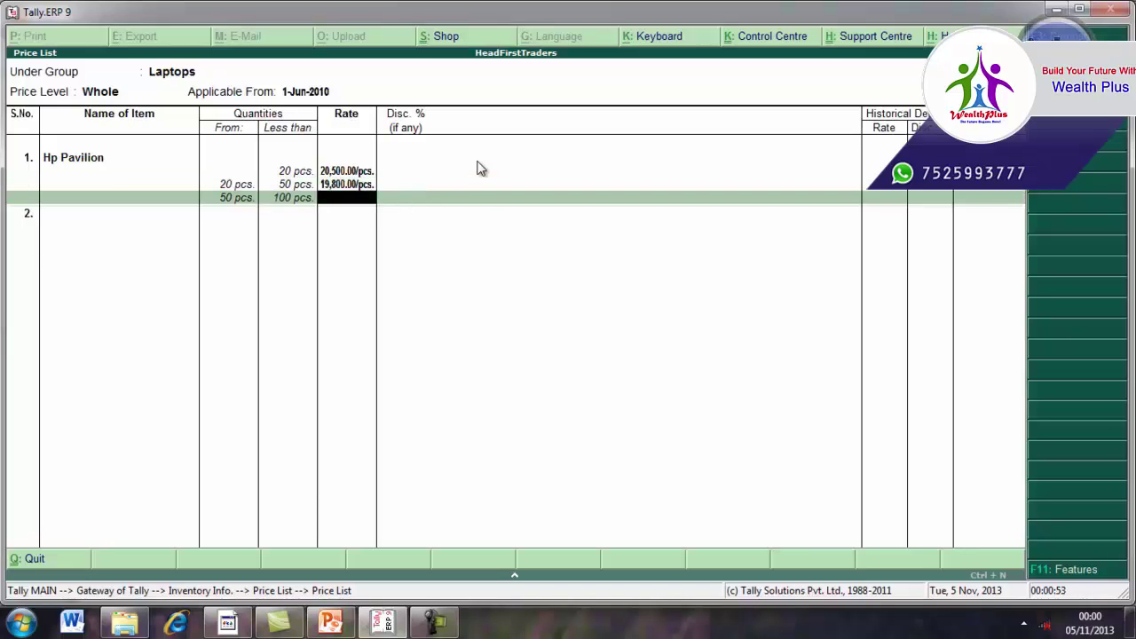
pyautogui.write('19500')
pyautogui.press('Return')
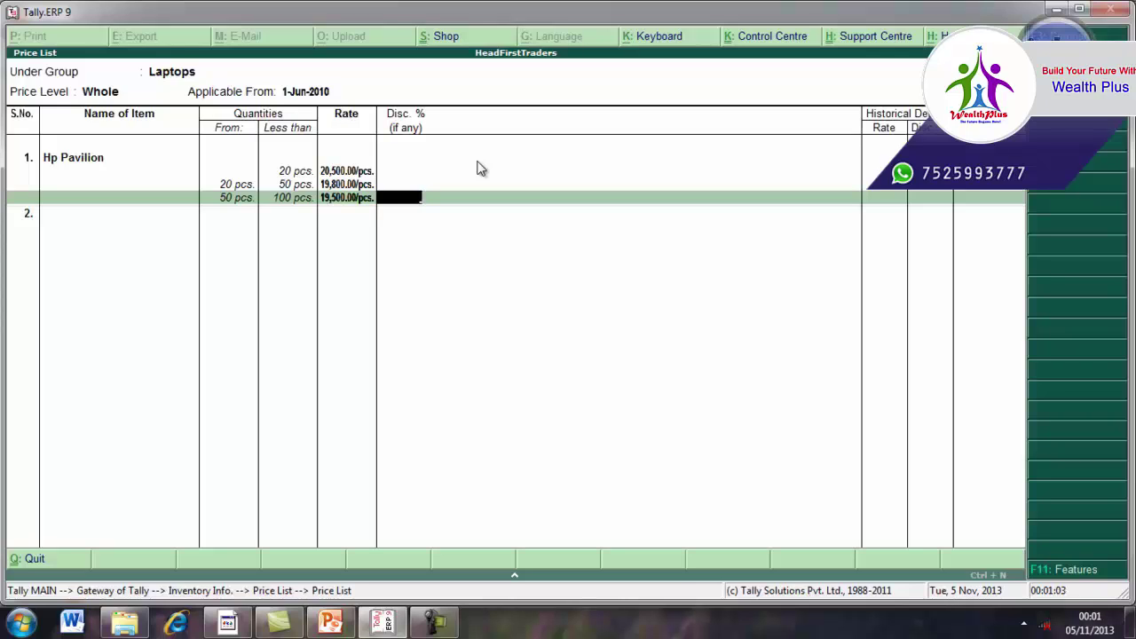
pyautogui.press('Return')
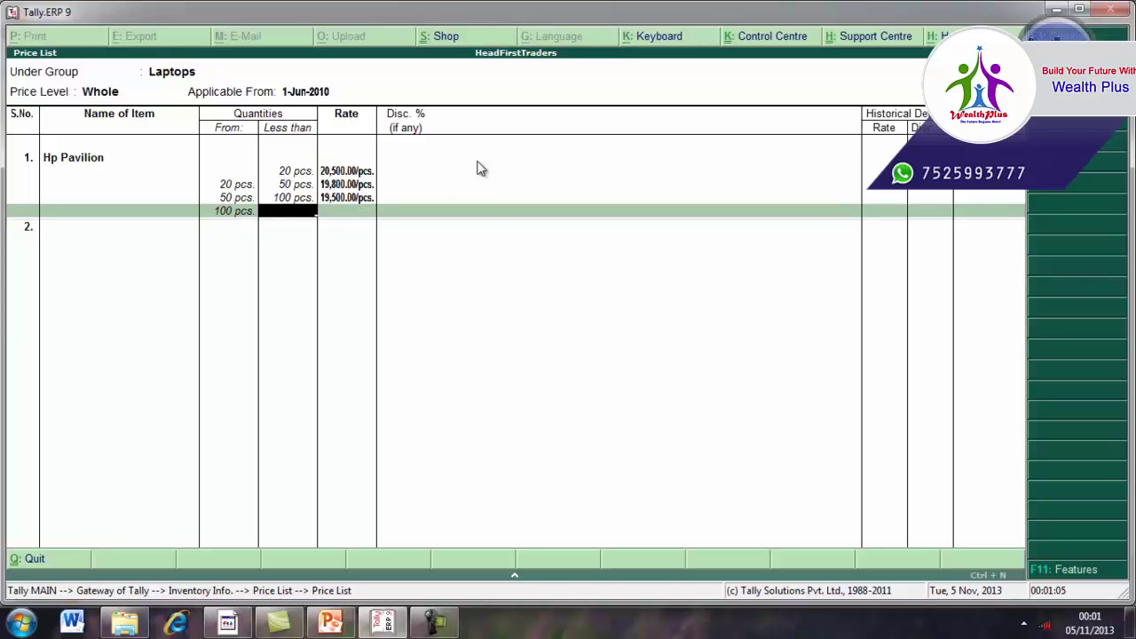
pyautogui.press('Return')
pyautogui.press('Return')
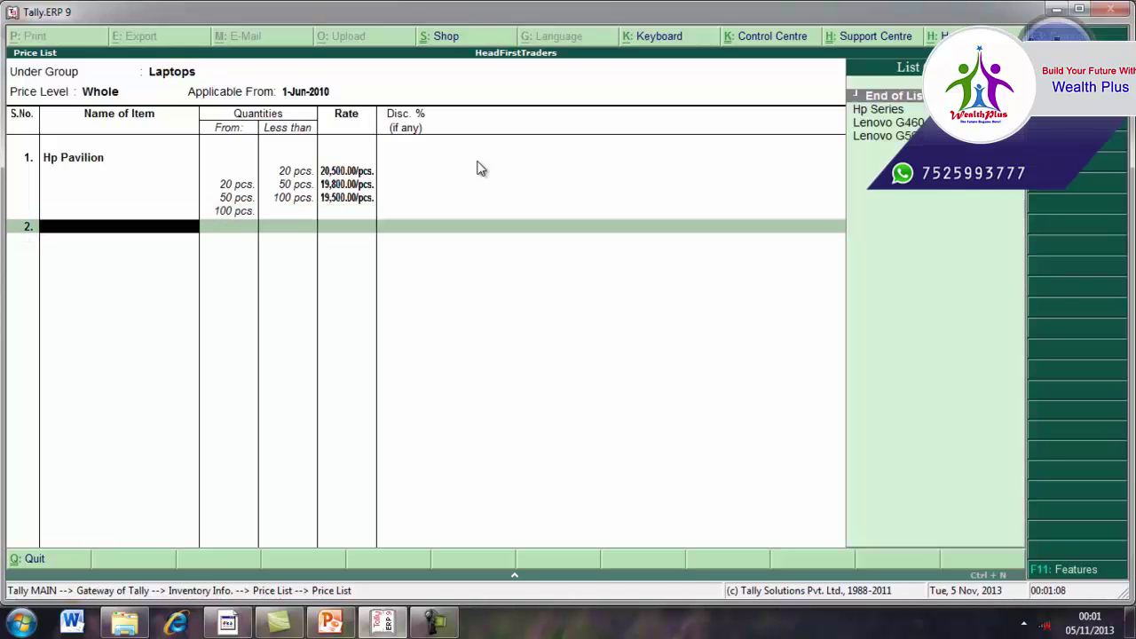
# - Add Hp Series and Lenovo G460 to the Whole price list with their quantity limits, rates and discounts left blank
pyautogui.press('Down')
pyautogui.press('Return')
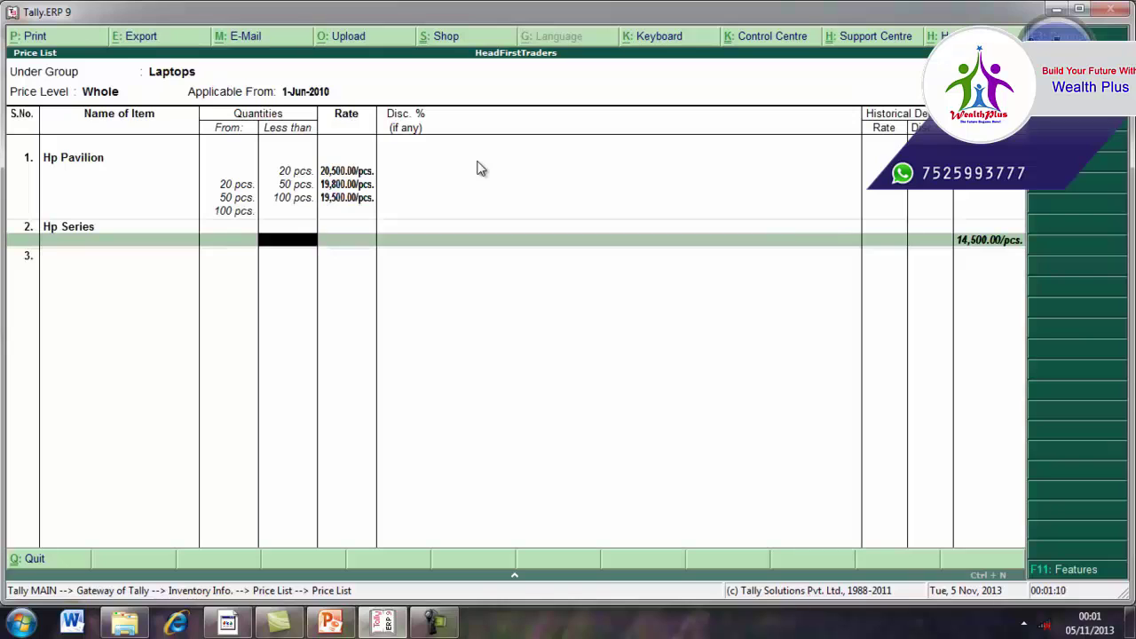
pyautogui.press('Return')
pyautogui.press('Return')
pyautogui.press('Return')
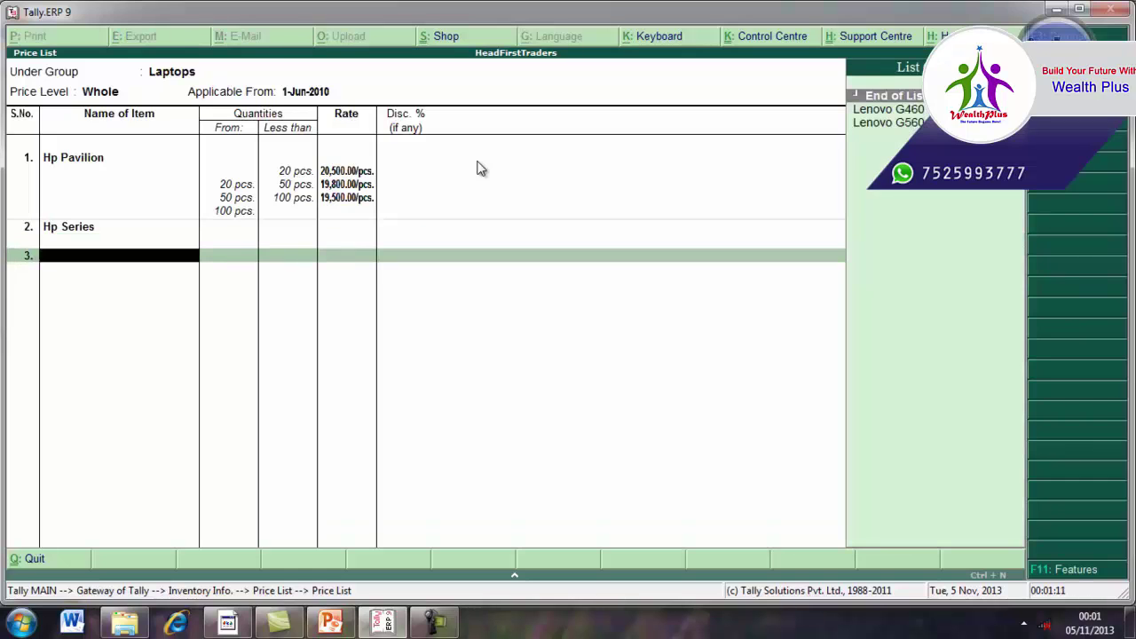
pyautogui.press('Down')
pyautogui.press('Return')
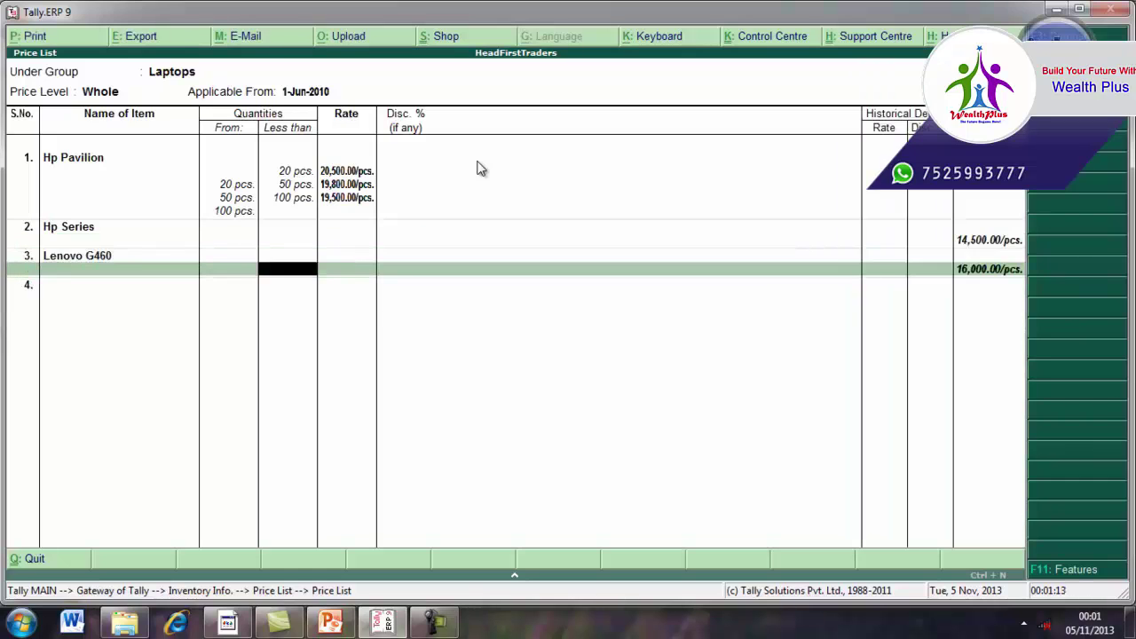
pyautogui.press('Return')
pyautogui.press('Return')
pyautogui.press('Return')
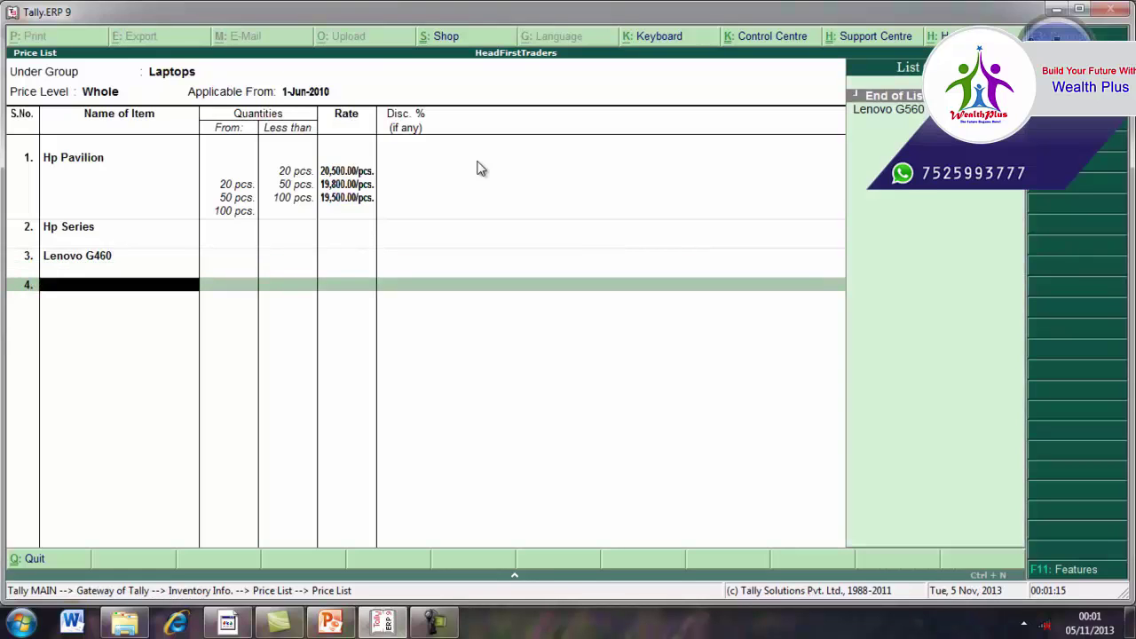
# - Add Lenovo G560 with its quantity limit and rate left blank, and save the Whole price list
pyautogui.press('Down')
pyautogui.press('Return')
pyautogui.press('Return')
pyautogui.press('Return')
pyautogui.press('Return')
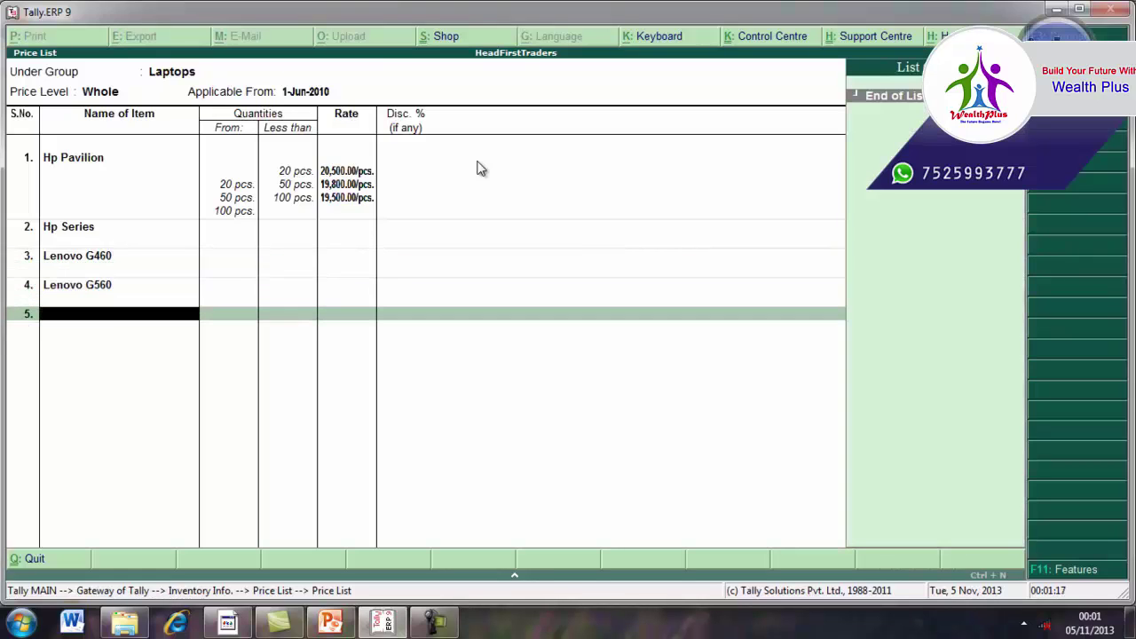
pyautogui.press('Return')
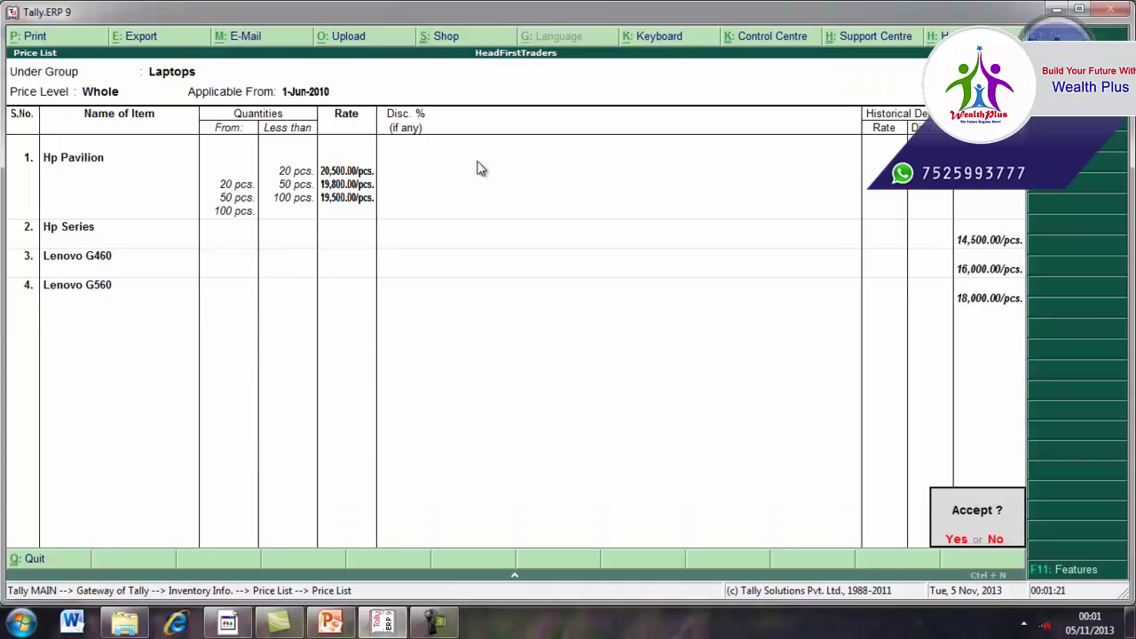
pyautogui.press('Return')
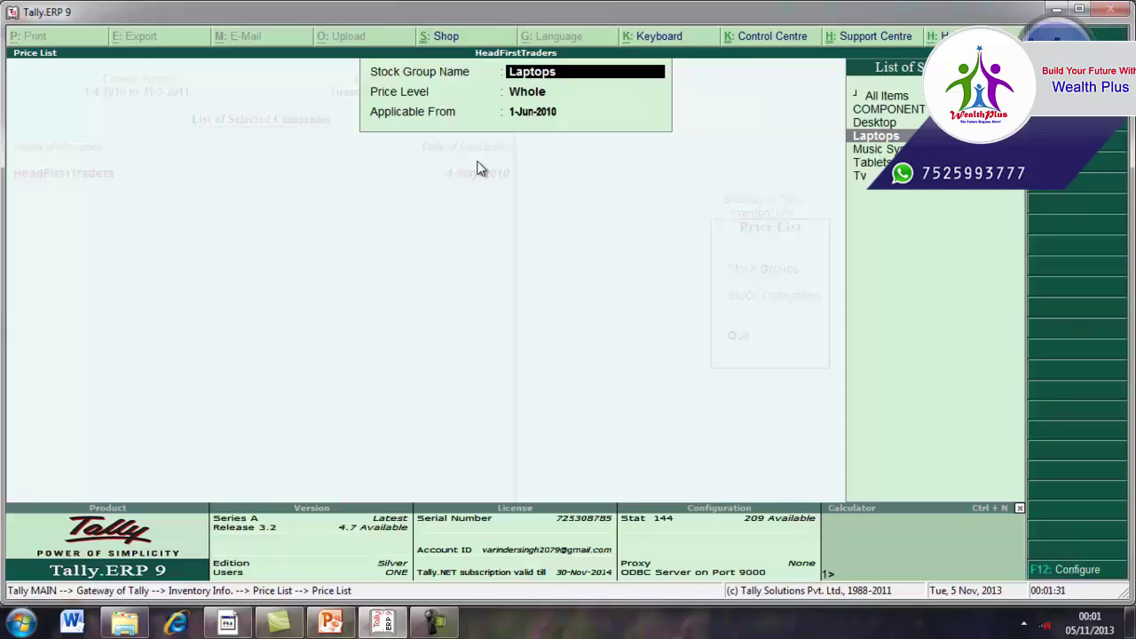
# - Leave the price list setup for the Gateway of Tally and select Accounting Vouchers
pyautogui.press('Escape')
pyautogui.press('Escape')
pyautogui.press('Escape')
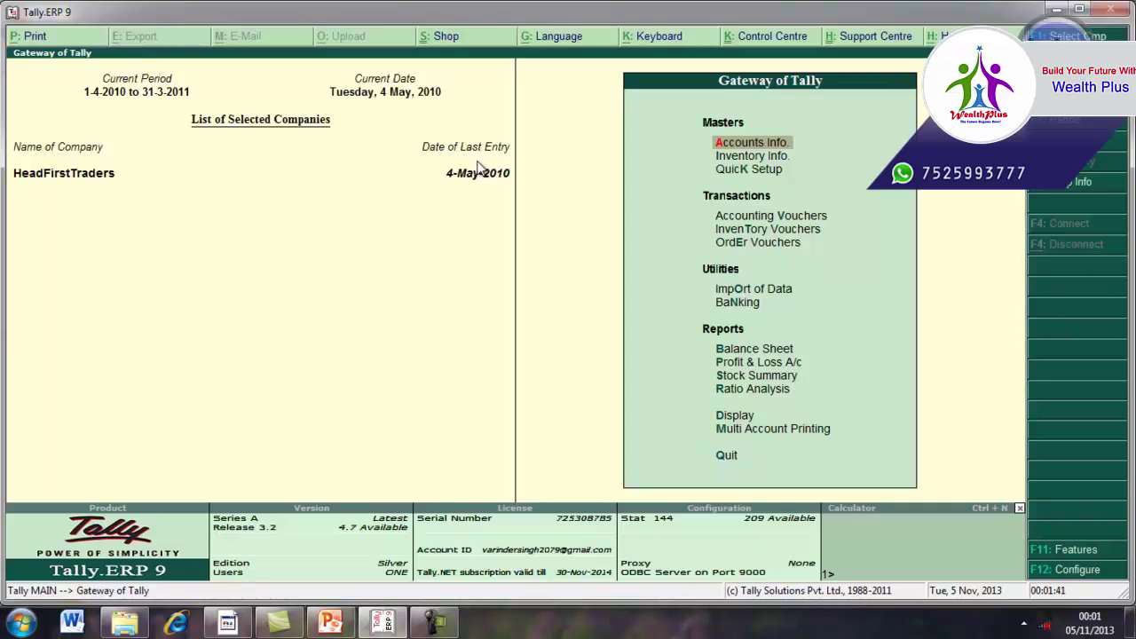
pyautogui.press('Down')
pyautogui.press('Down')
pyautogui.press('Down')
pyautogui.press('Down')
pyautogui.press('Up')
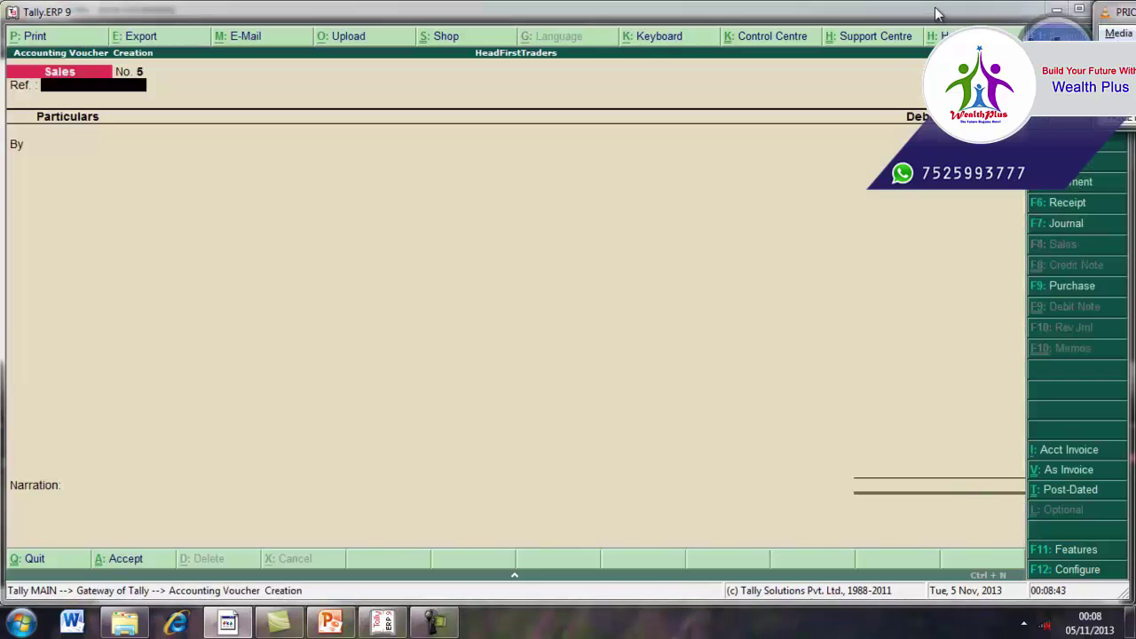
# - Switch the new sales voucher from voucher mode to invoice mode
pyautogui.click(936, 13)
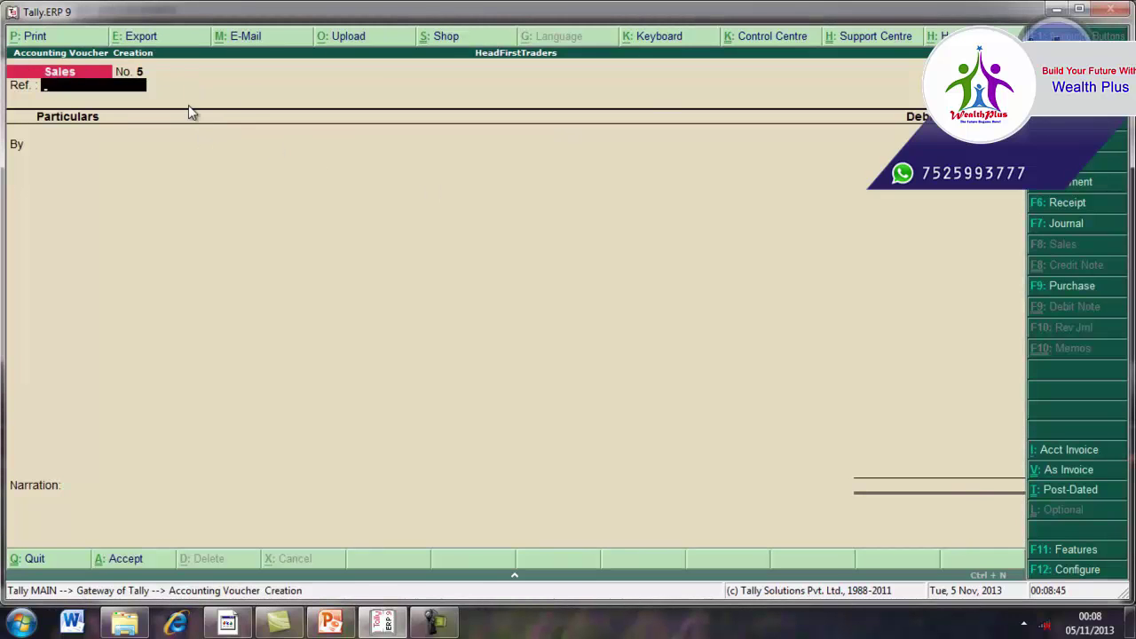
pyautogui.click(1068, 471)
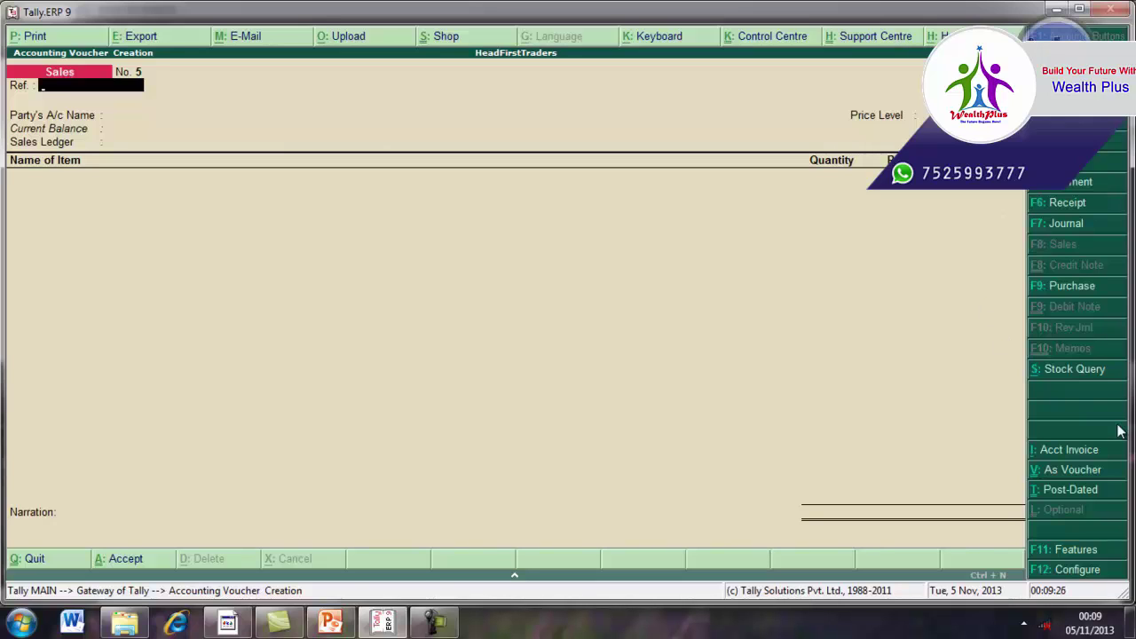
pyautogui.click(1098, 469)
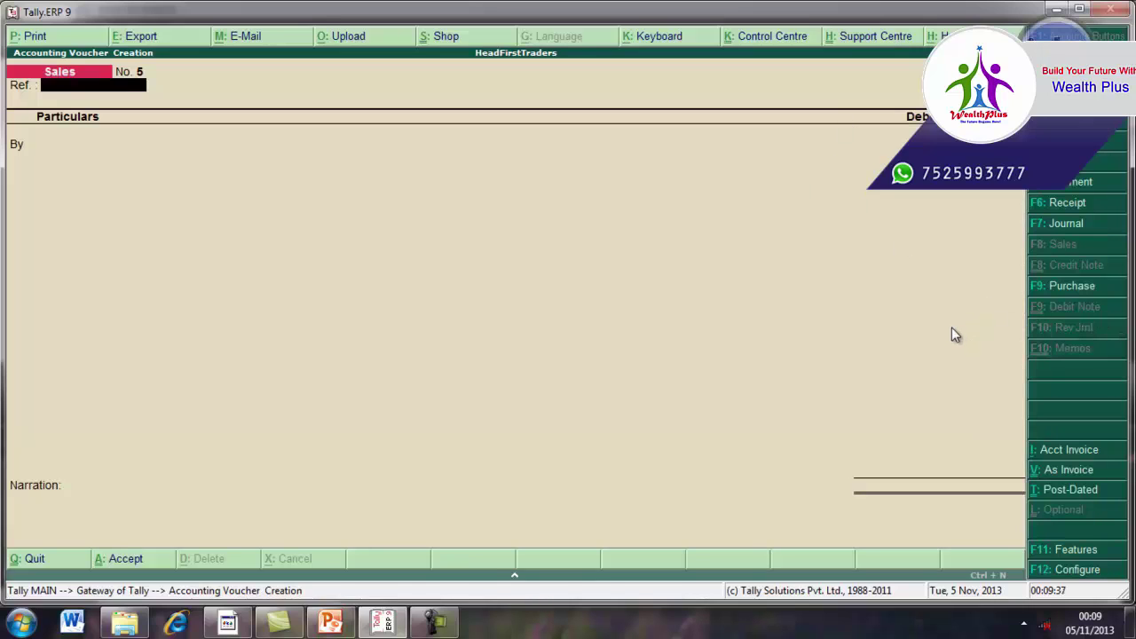
pyautogui.click(1059, 470)
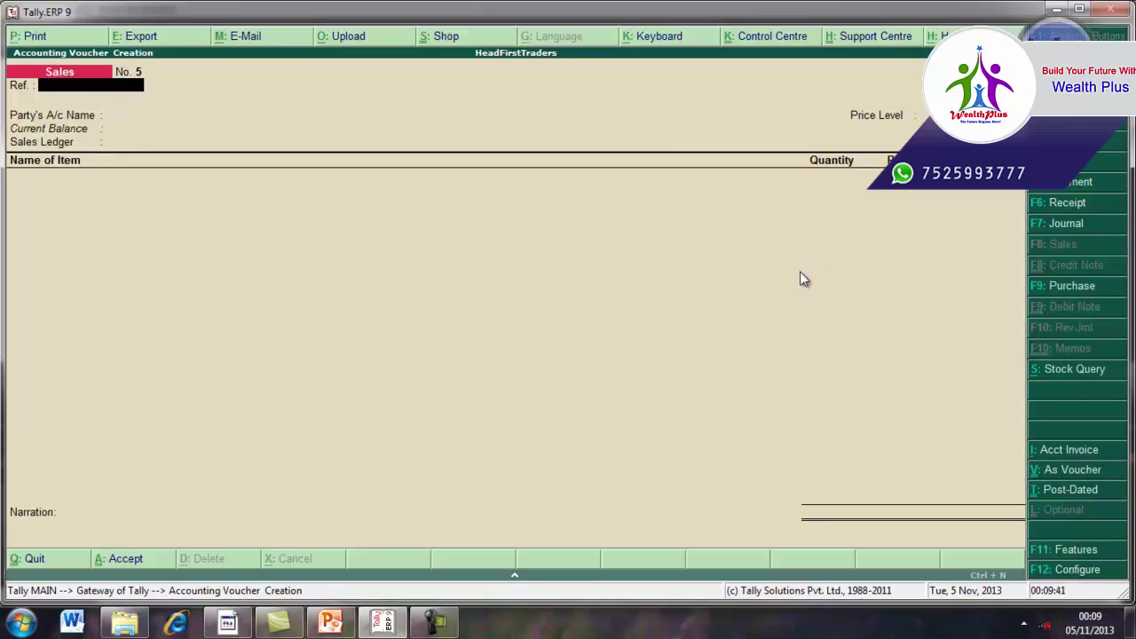